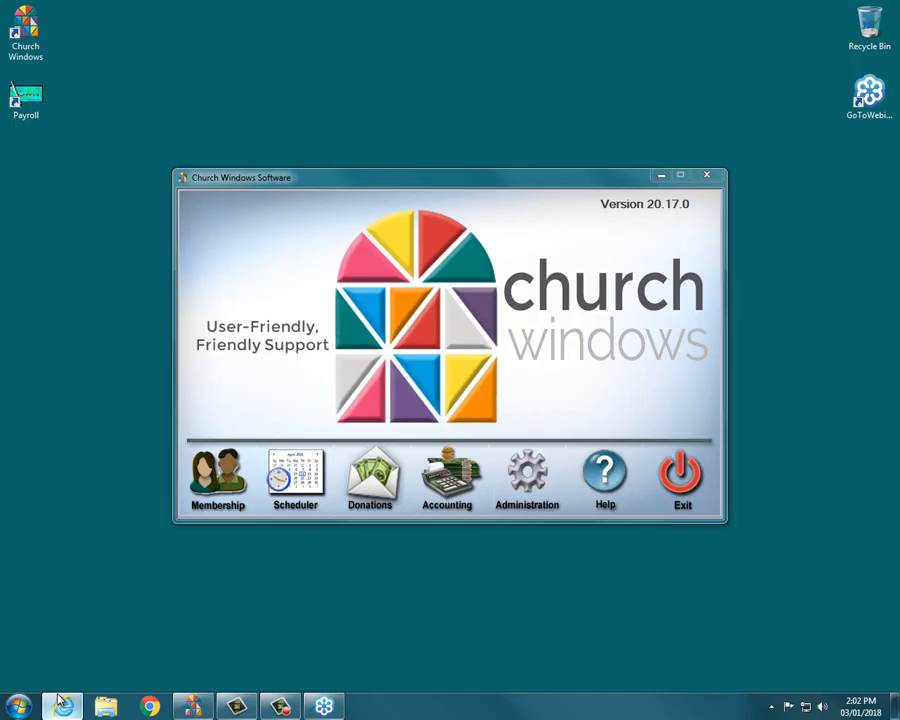
# Open the browser and navigate the Church Windows website to the Support Center.
pyautogui.click(61, 702)
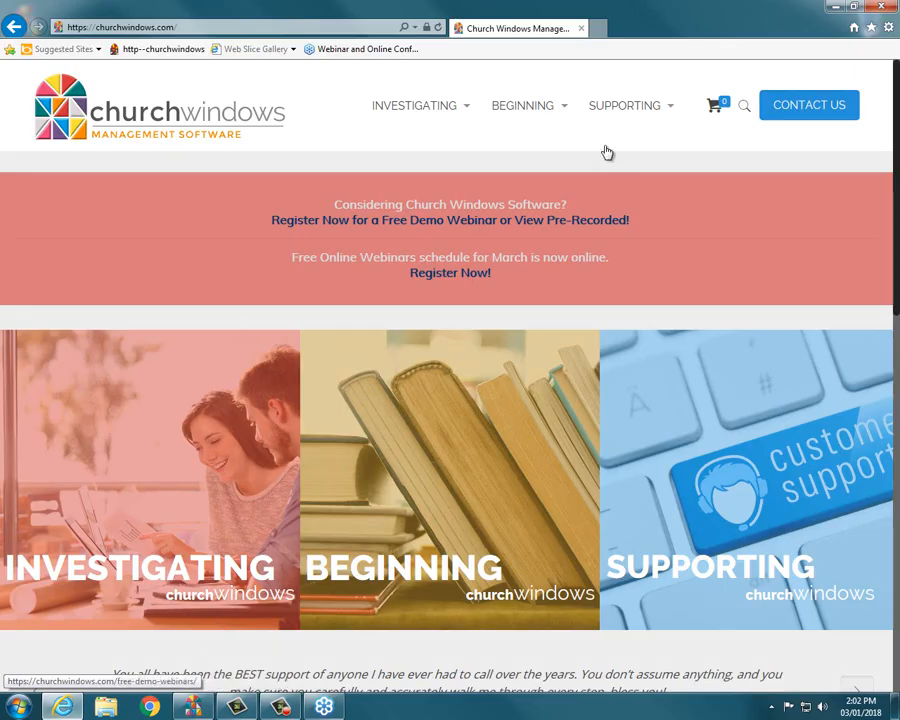
pyautogui.moveTo(612, 100)
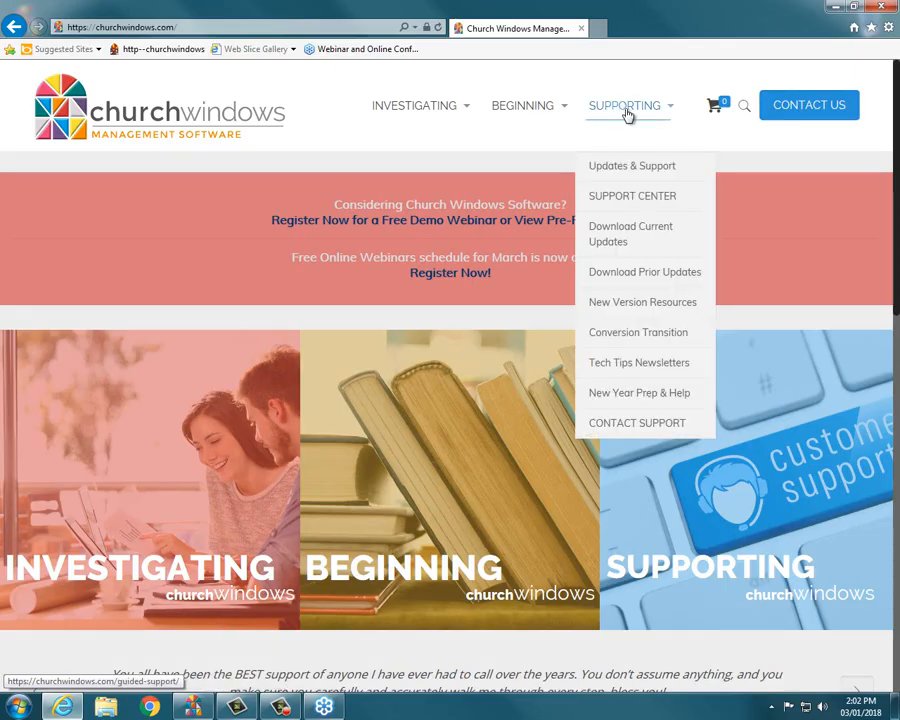
pyautogui.click(628, 114)
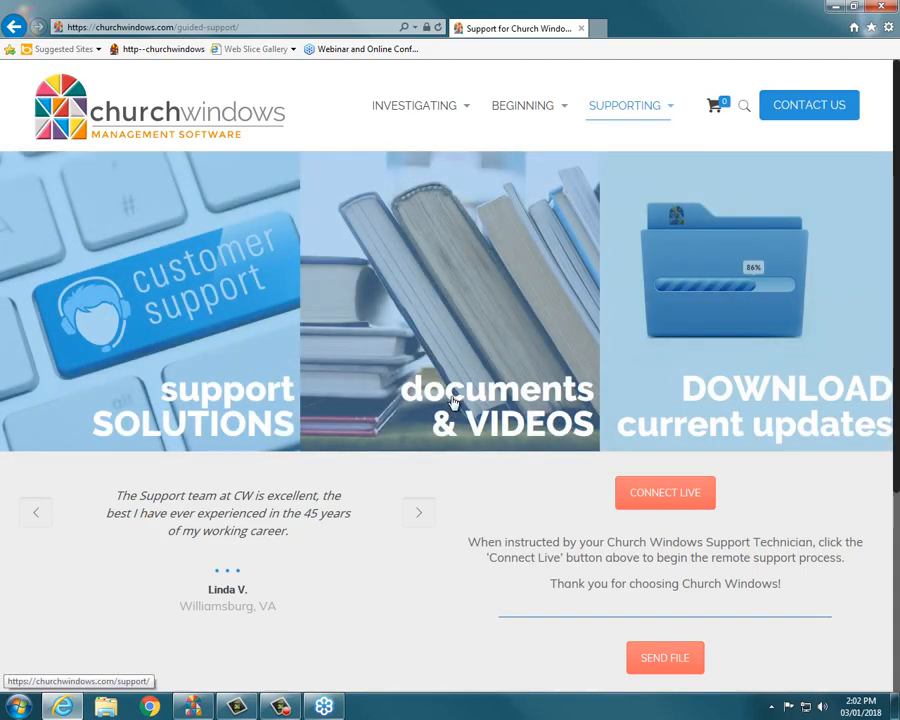
pyautogui.click(452, 401)
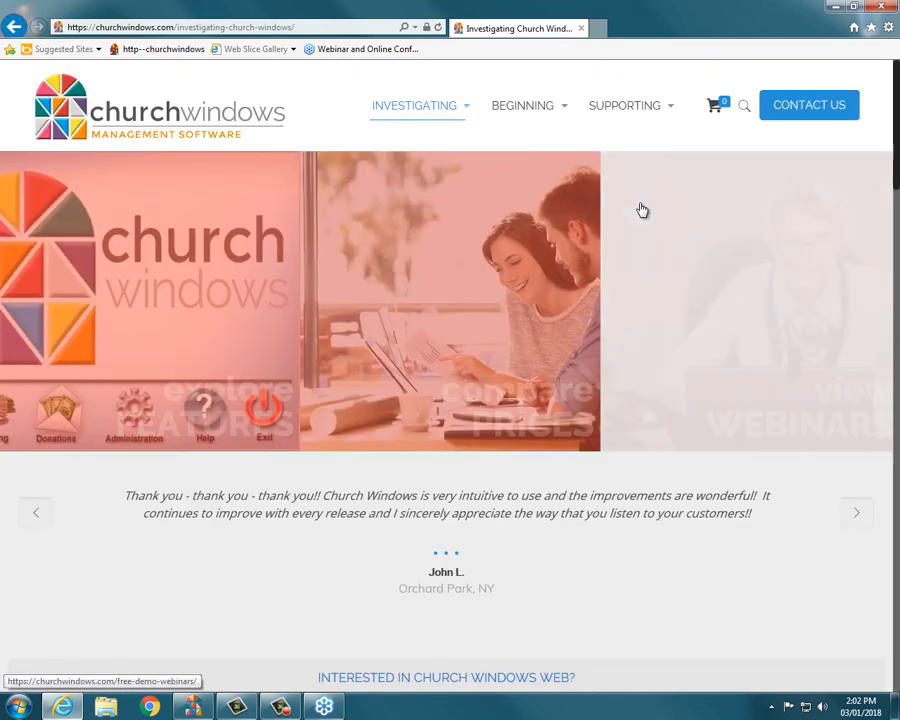
pyautogui.moveTo(602, 114)
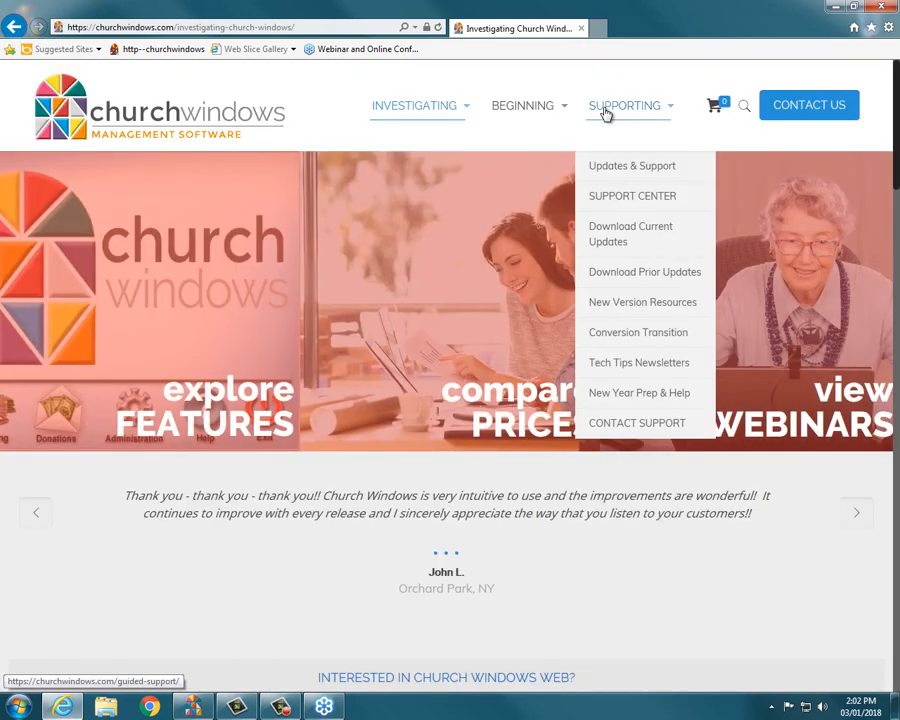
pyautogui.click(632, 197)
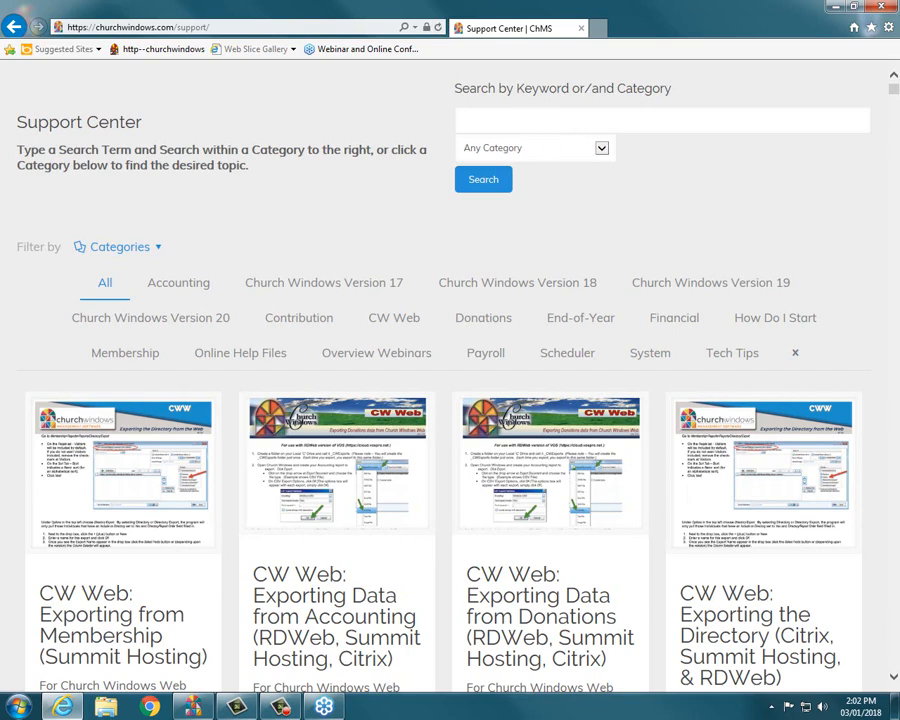
# Search the Support Center for "income".
pyautogui.scroll(1, 743, 136)
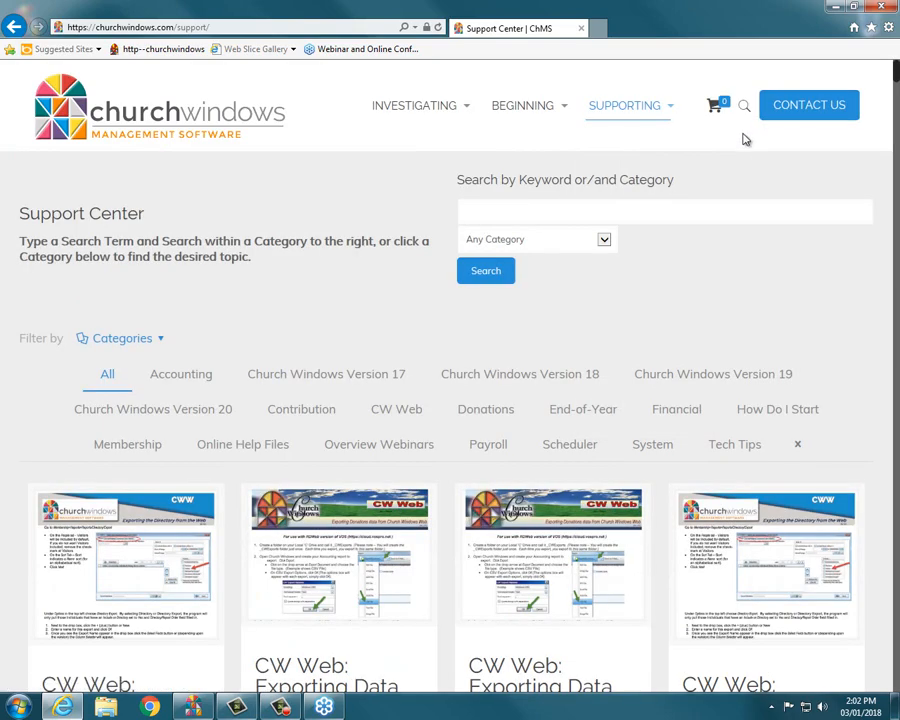
pyautogui.click(741, 208)
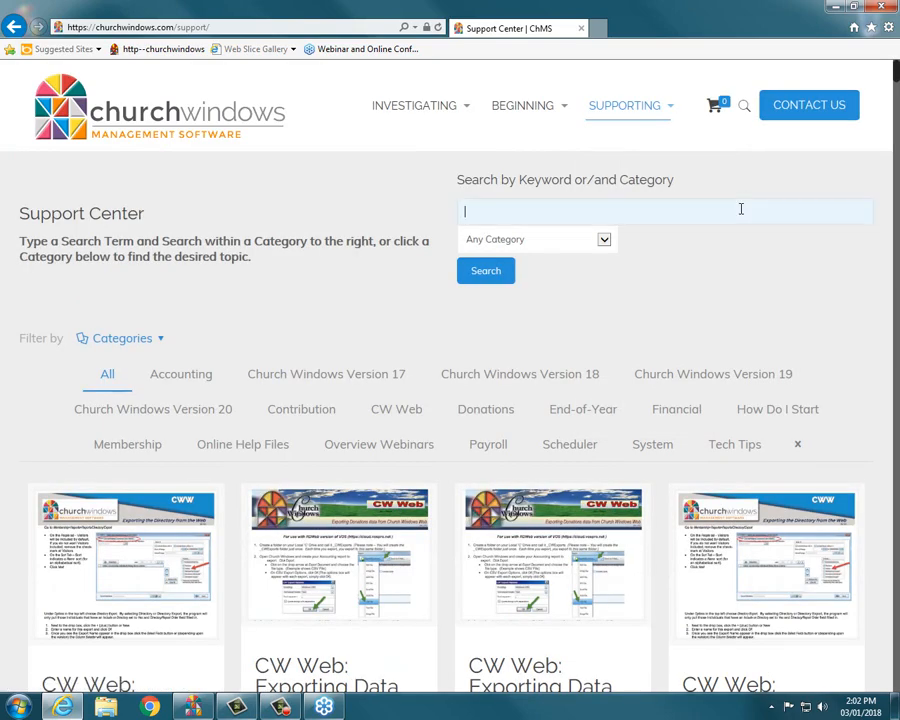
pyautogui.write('income')
pyautogui.press('Return')
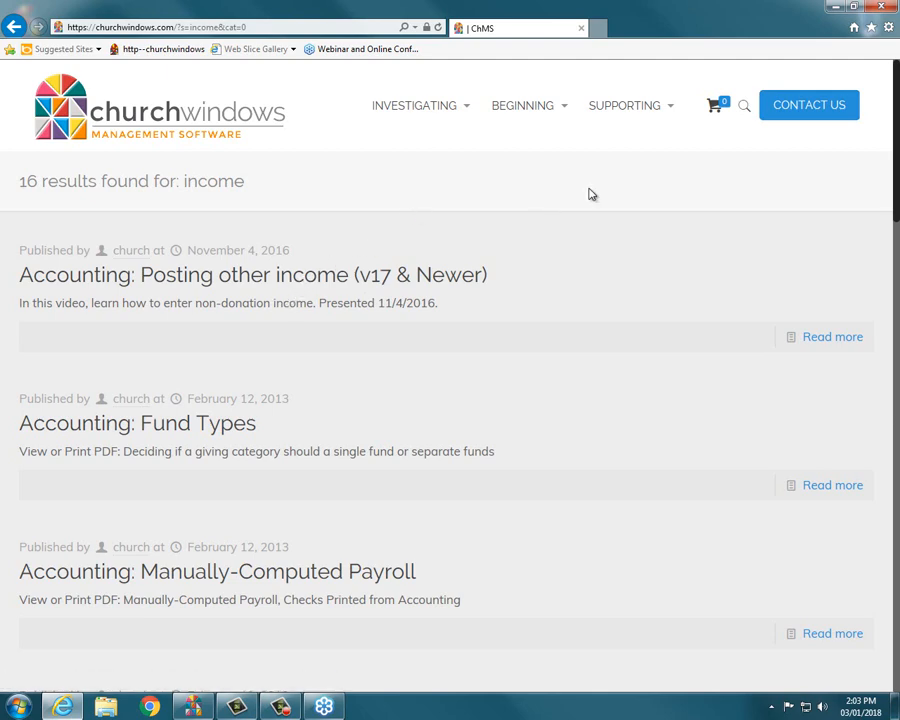
# Close the browser and open the Accounting module.
pyautogui.click(881, 8)
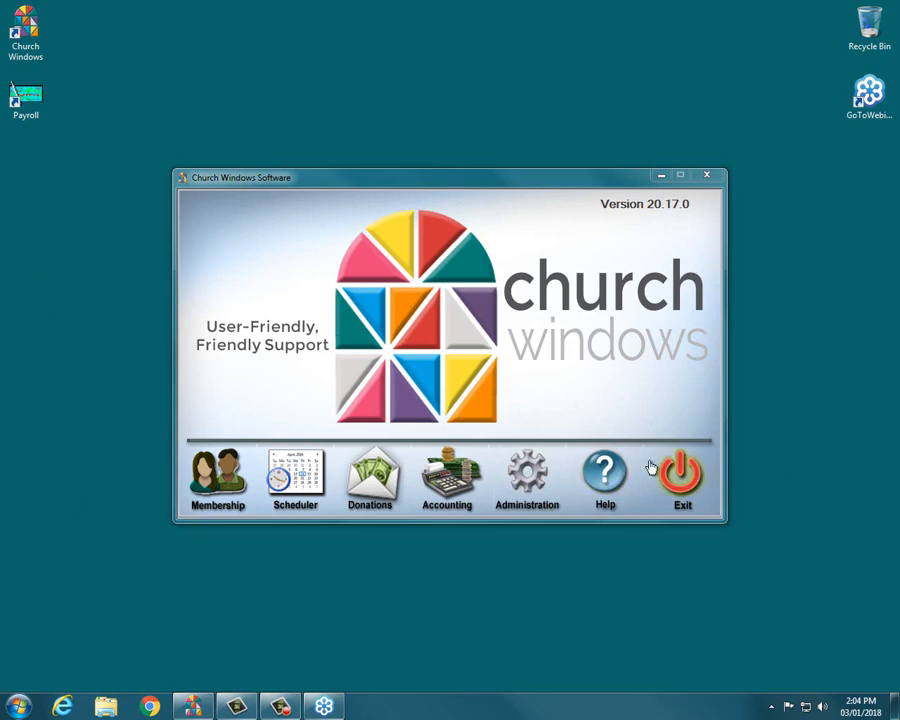
pyautogui.click(469, 480)
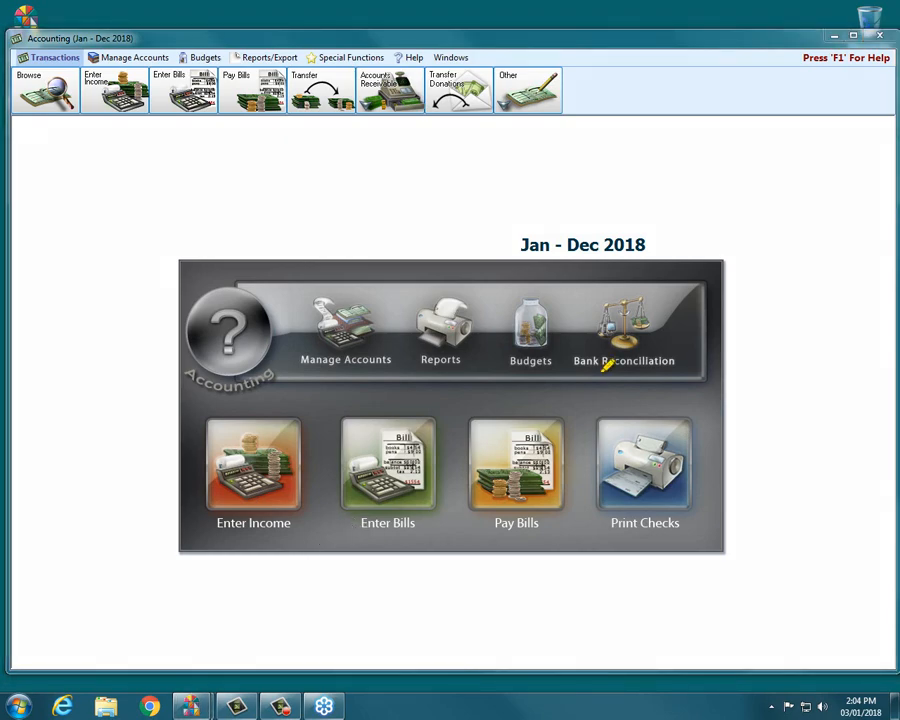
pyautogui.moveTo(201, 399)
pyautogui.mouseDown()
pyautogui.moveTo(293, 396)
pyautogui.moveTo(328, 483)
pyautogui.moveTo(196, 530)
pyautogui.moveTo(202, 412)
pyautogui.moveTo(252, 393)
pyautogui.mouseUp()
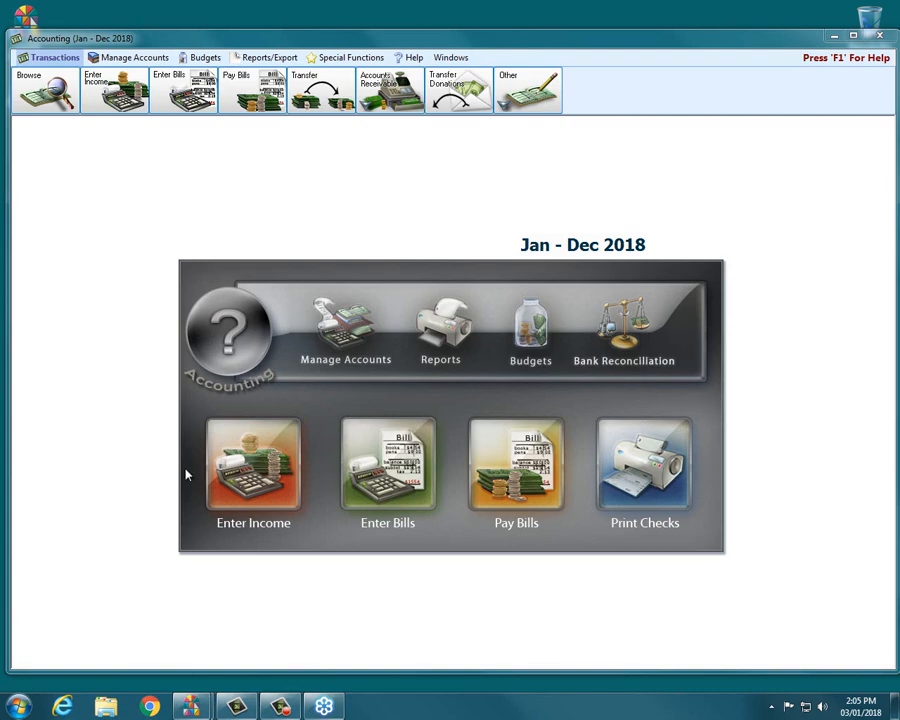
# Open the Enter Income window and set the date occurred to 03/09/2018.
pyautogui.click(285, 438)
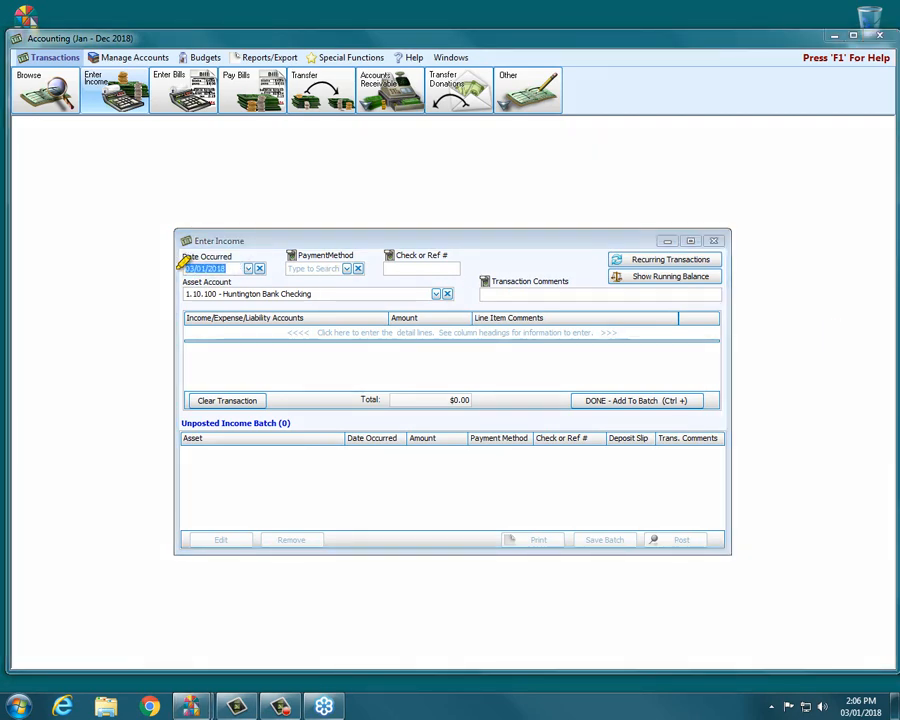
pyautogui.moveTo(168, 263)
pyautogui.mouseDown()
pyautogui.moveTo(277, 268)
pyautogui.moveTo(191, 265)
pyautogui.mouseUp()
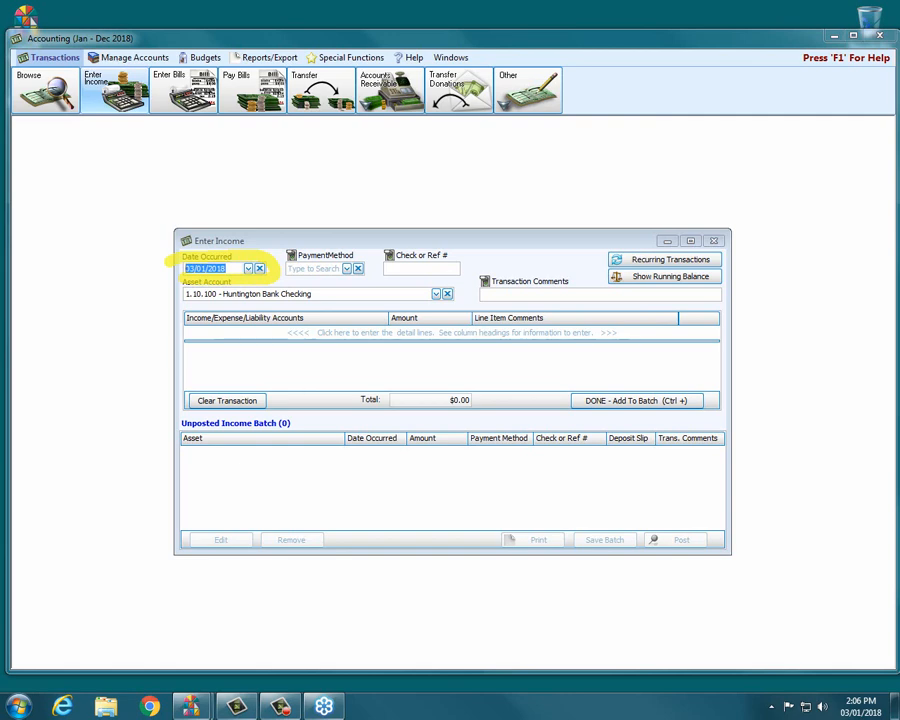
pyautogui.press('Escape')
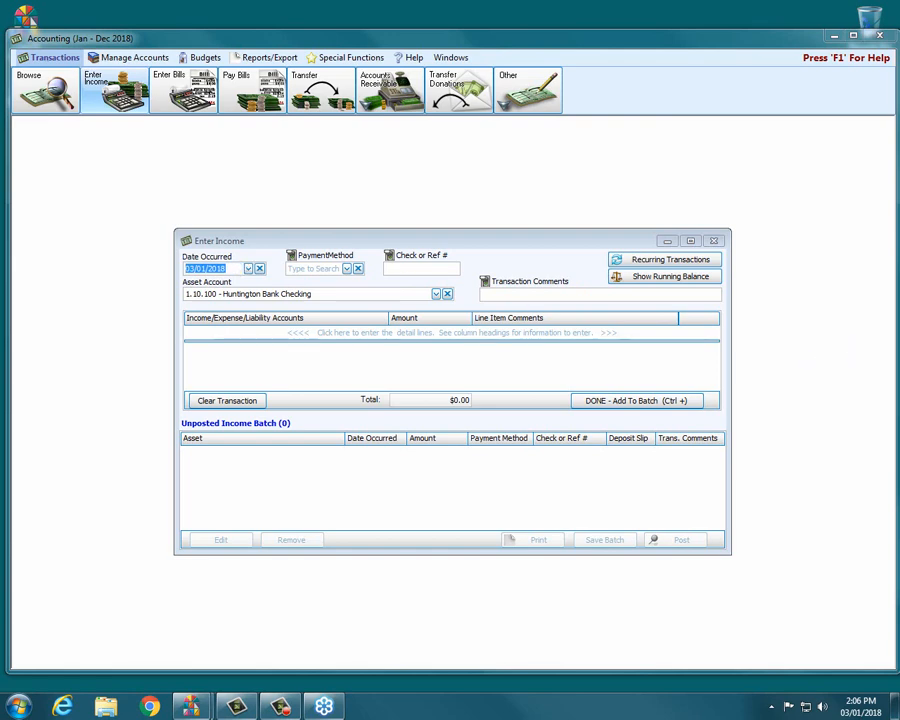
pyautogui.click(248, 269)
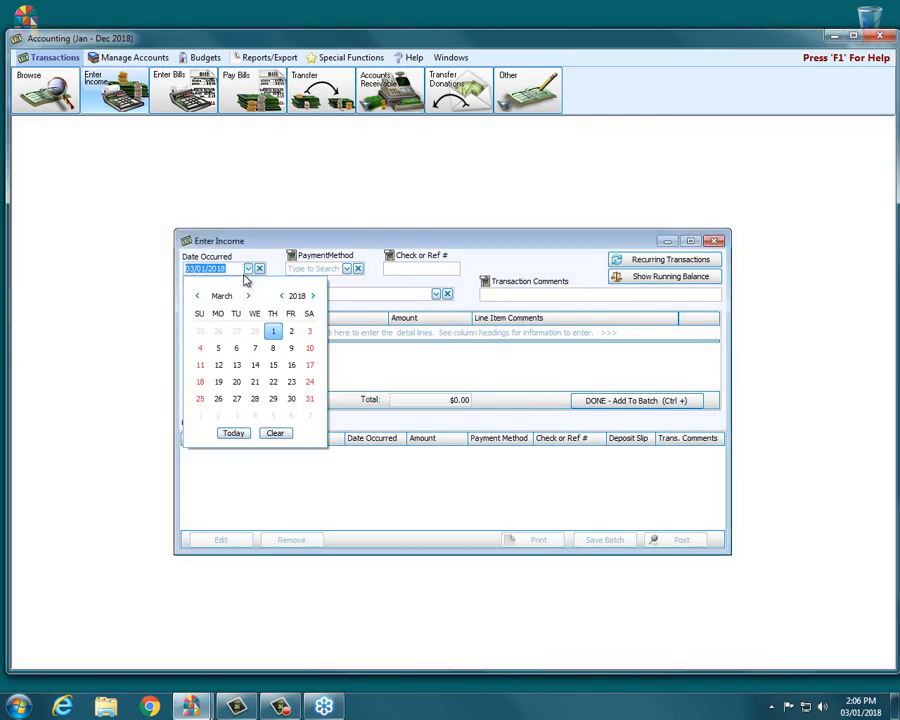
pyautogui.click(290, 352)
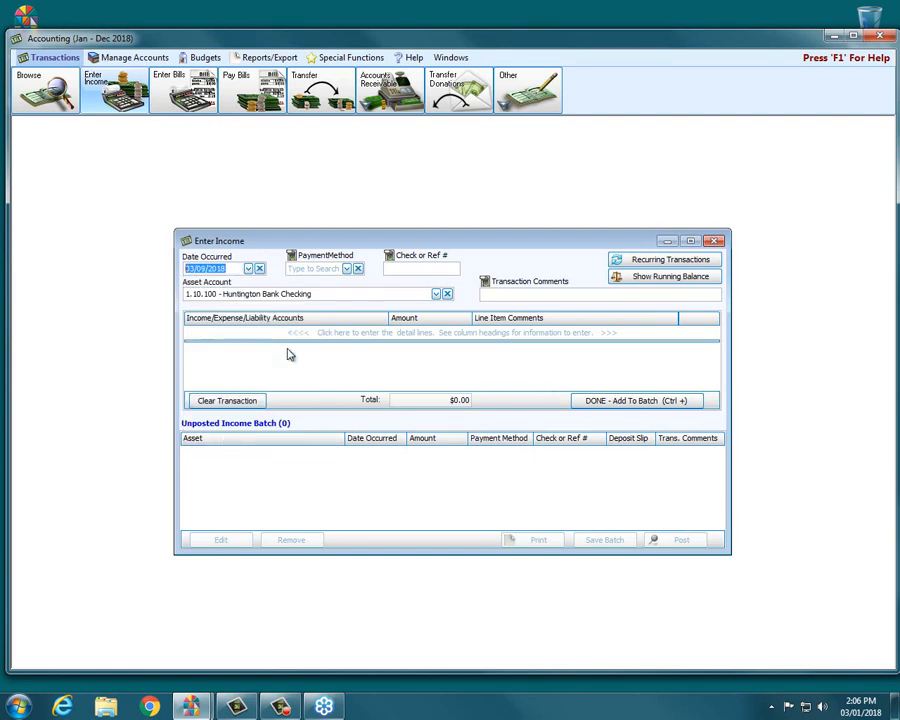
# Choose Check as the payment method and enter check number 12345.
pyautogui.click(347, 269)
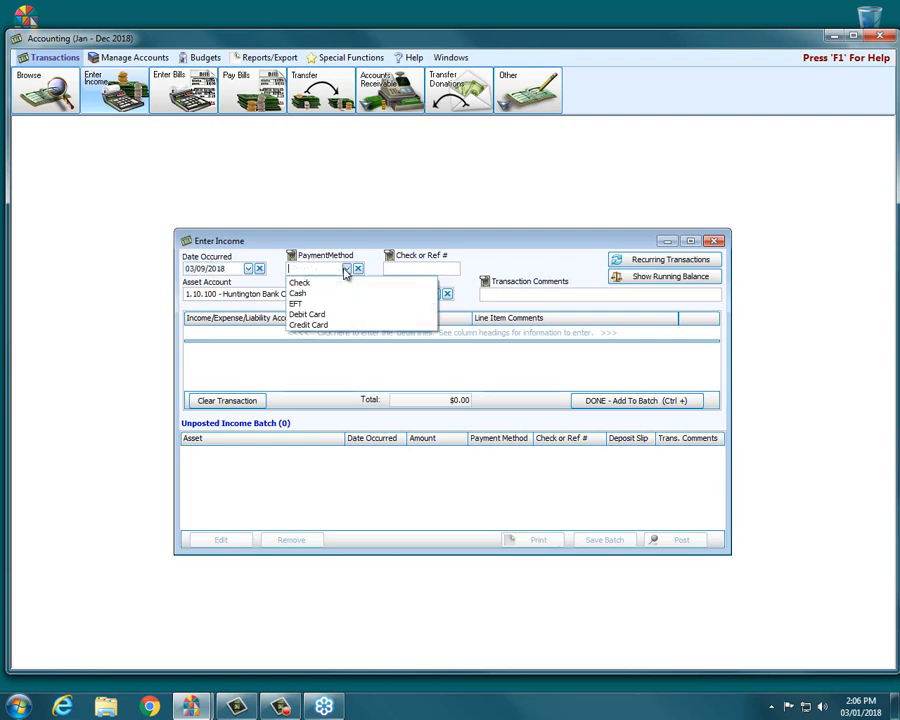
pyautogui.click(336, 286)
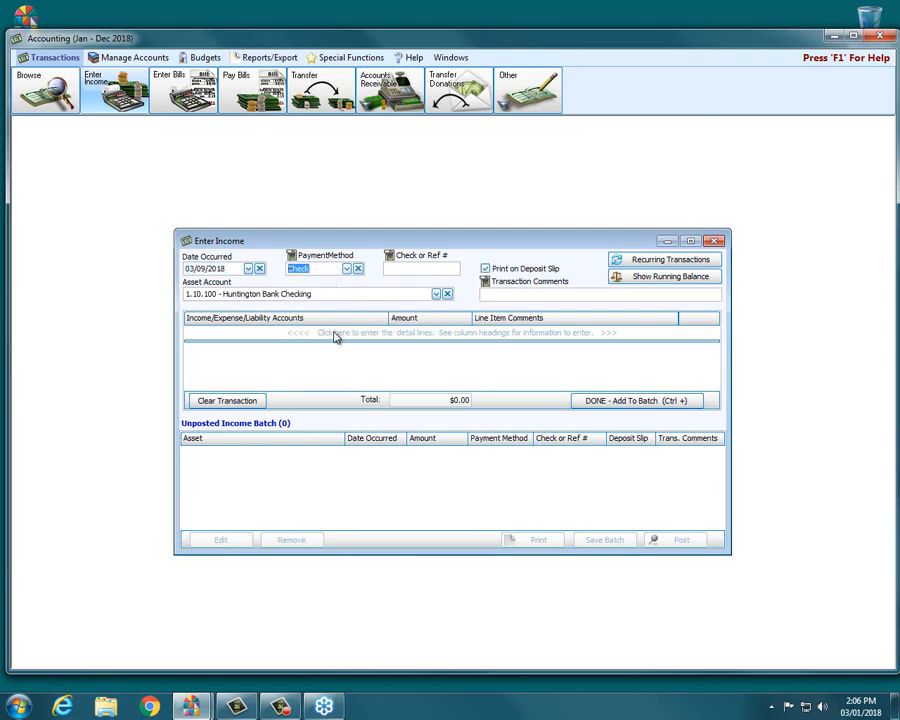
pyautogui.click(335, 333)
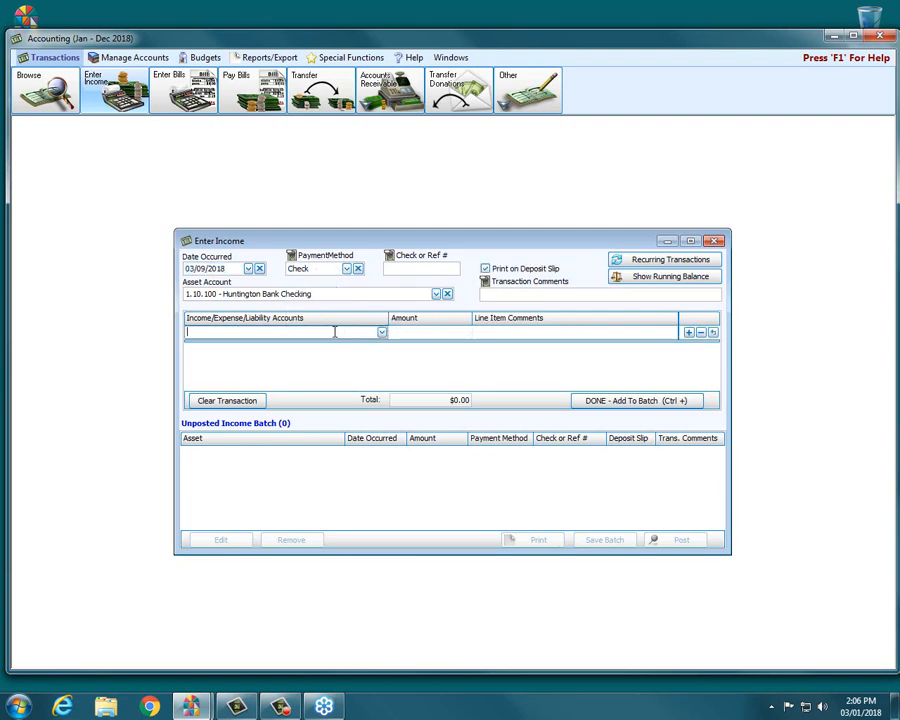
pyautogui.click(394, 269)
pyautogui.write('12345')
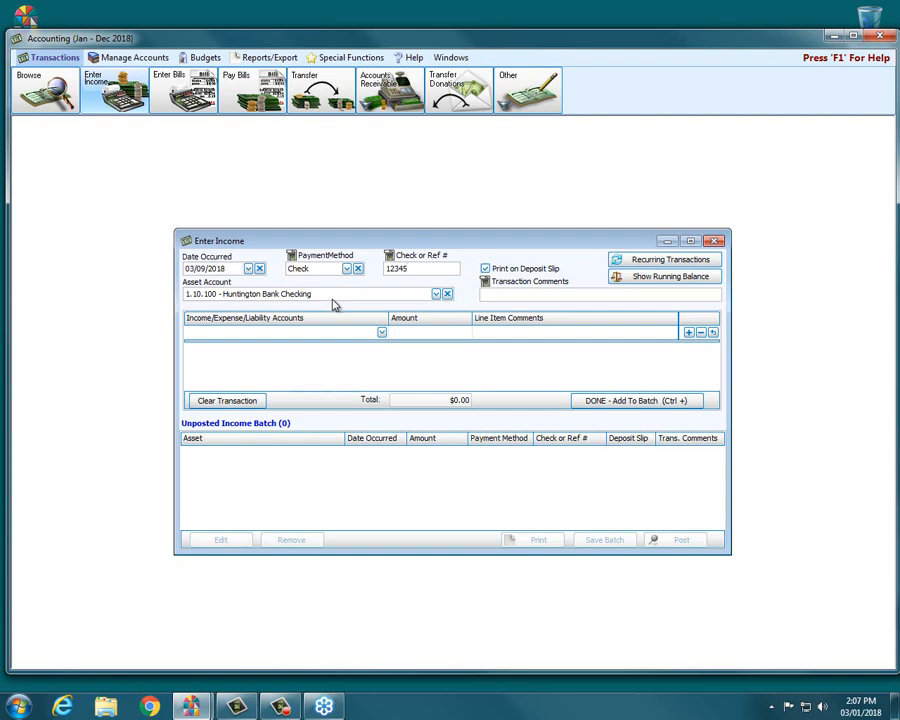
# Review the list of available asset accounts.
pyautogui.click(435, 295)
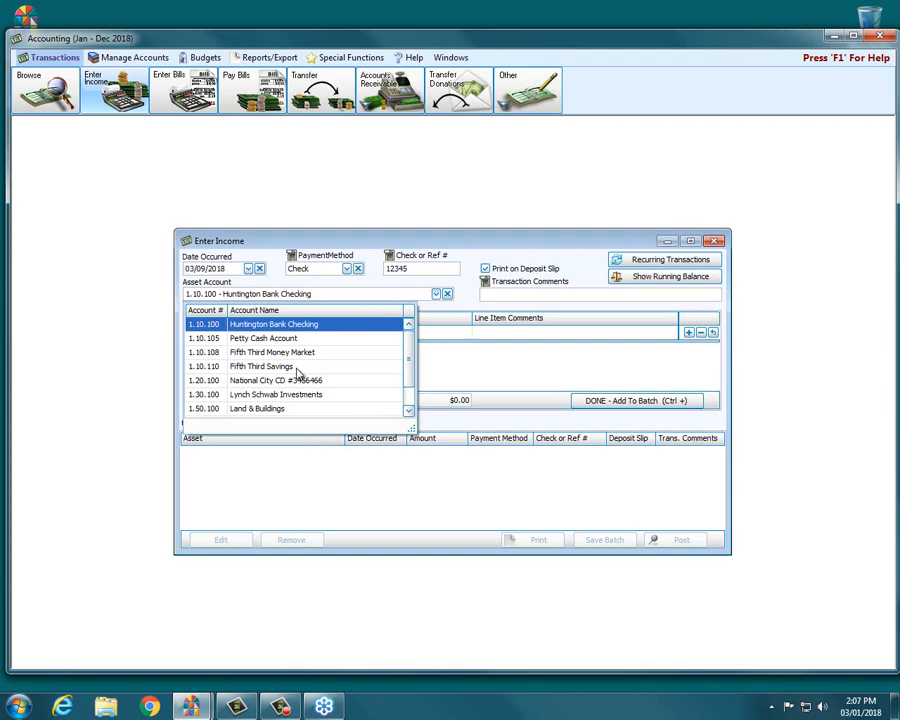
pyautogui.click(354, 244)
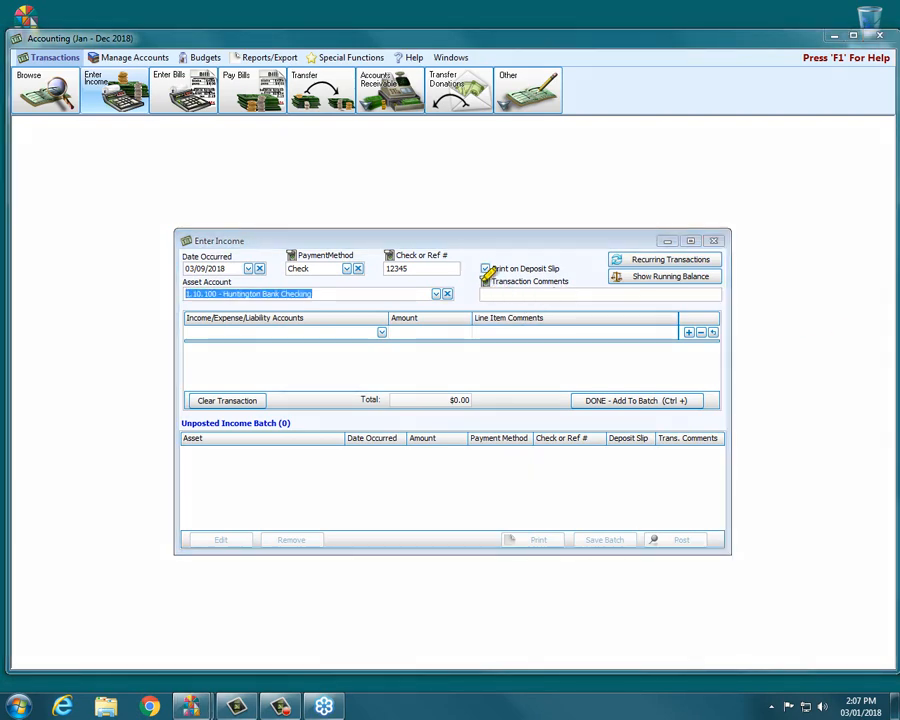
pyautogui.moveTo(482, 244)
pyautogui.mouseDown()
pyautogui.moveTo(544, 244)
pyautogui.moveTo(566, 264)
pyautogui.moveTo(528, 284)
pyautogui.moveTo(460, 271)
pyautogui.mouseUp()
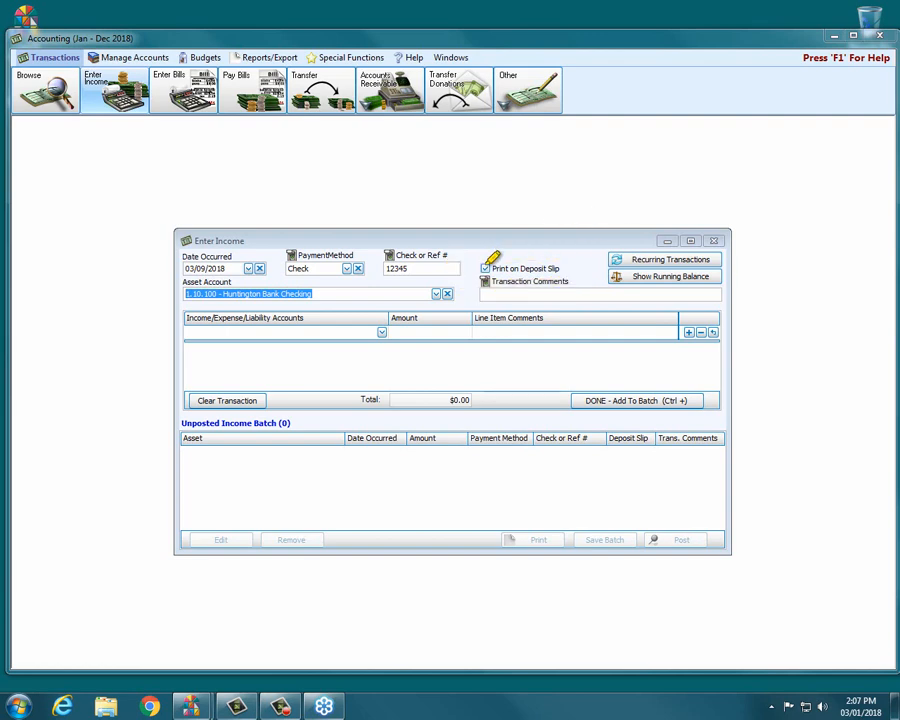
pyautogui.moveTo(590, 267); pyautogui.dragTo(493, 268)
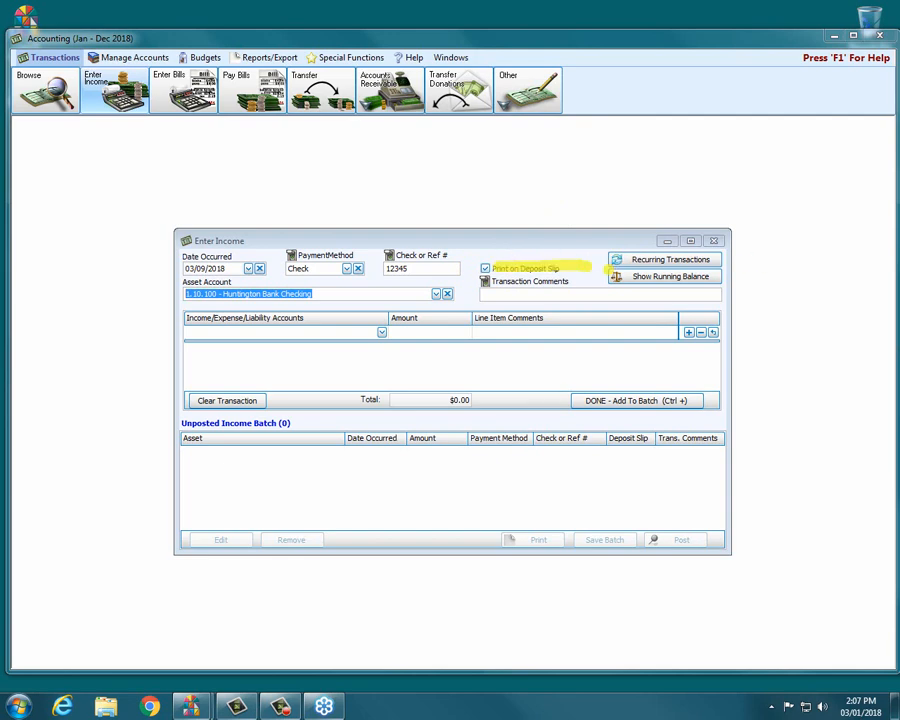
# Change the date occurred to 03/04/2018.
pyautogui.click(249, 268)
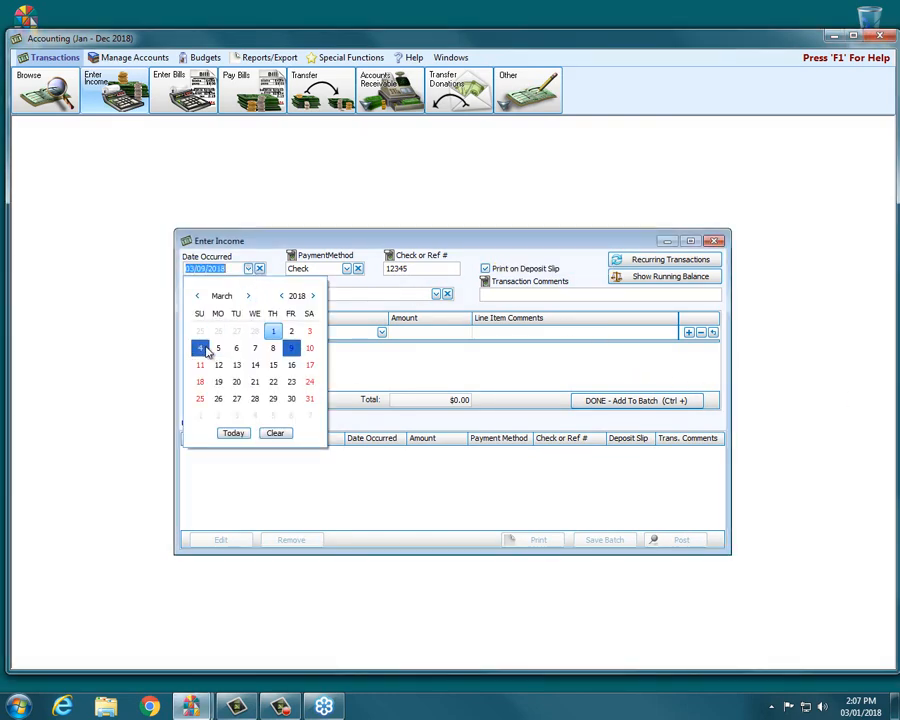
pyautogui.click(202, 348)
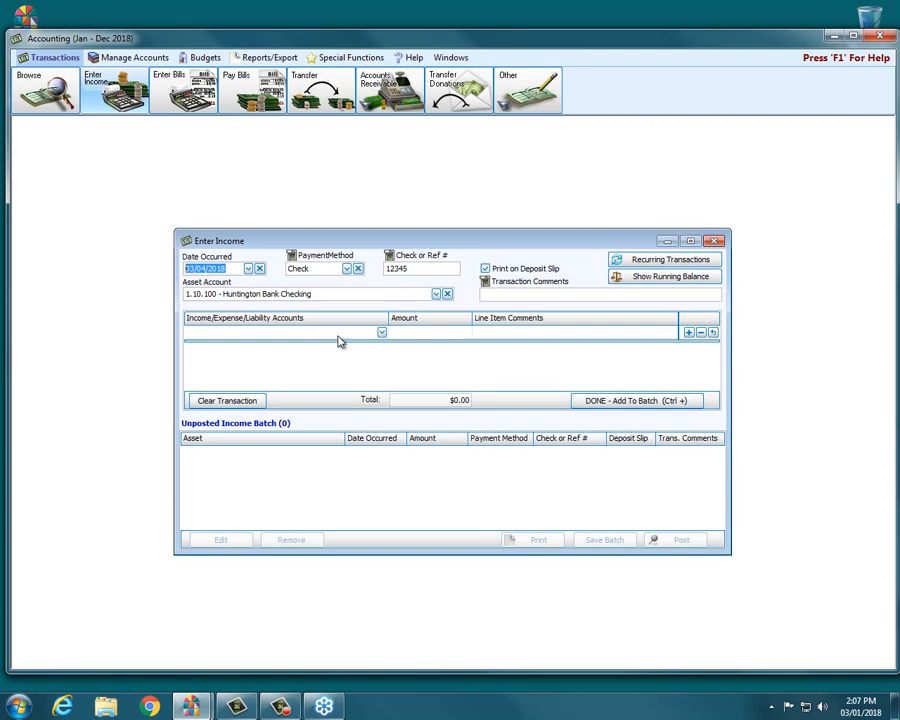
pyautogui.click(510, 296)
# Browse the list of income, expense and liability accounts for the first line item.
pyautogui.click(231, 334)
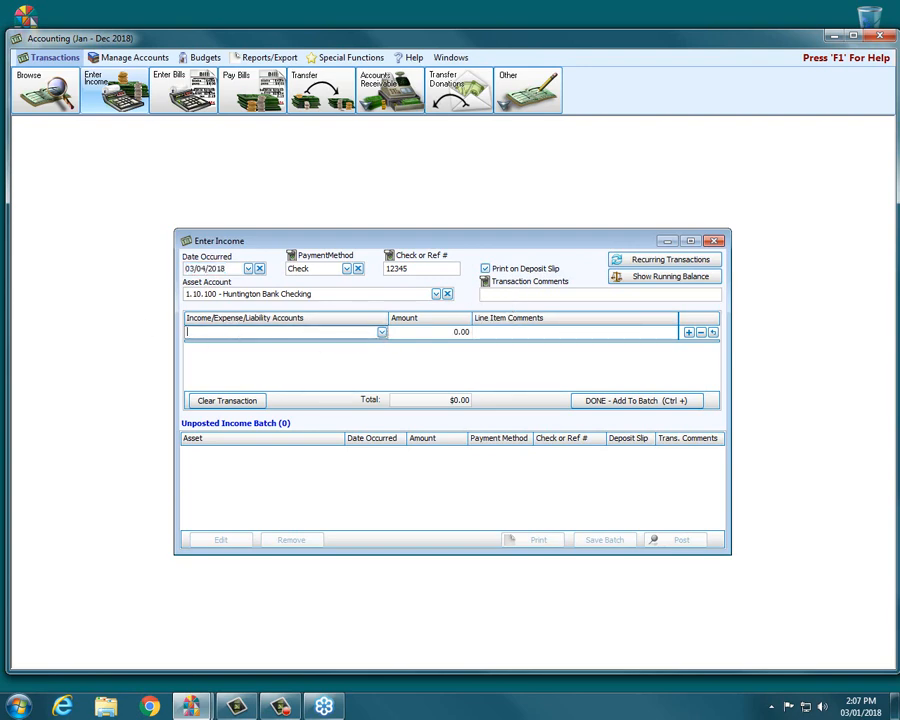
pyautogui.click(820, 346)
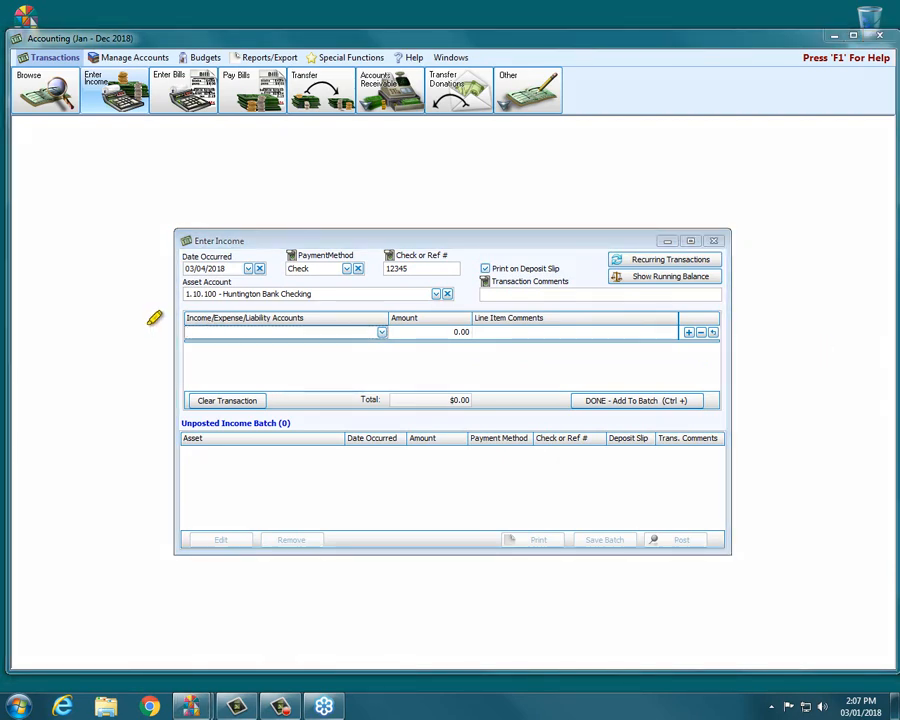
pyautogui.moveTo(190, 310); pyautogui.dragTo(296, 302)
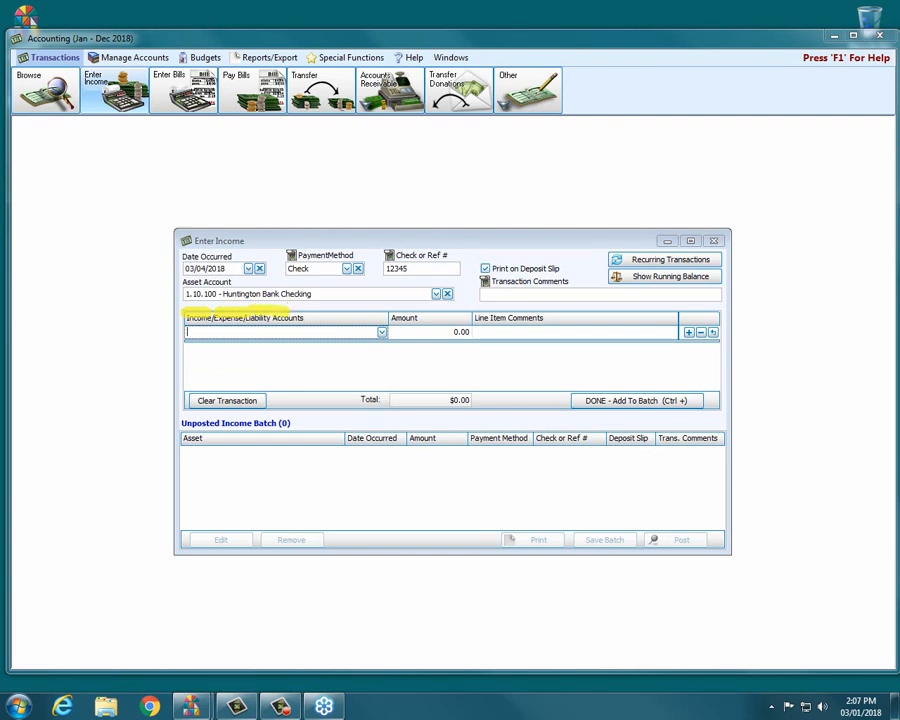
pyautogui.press('Escape')
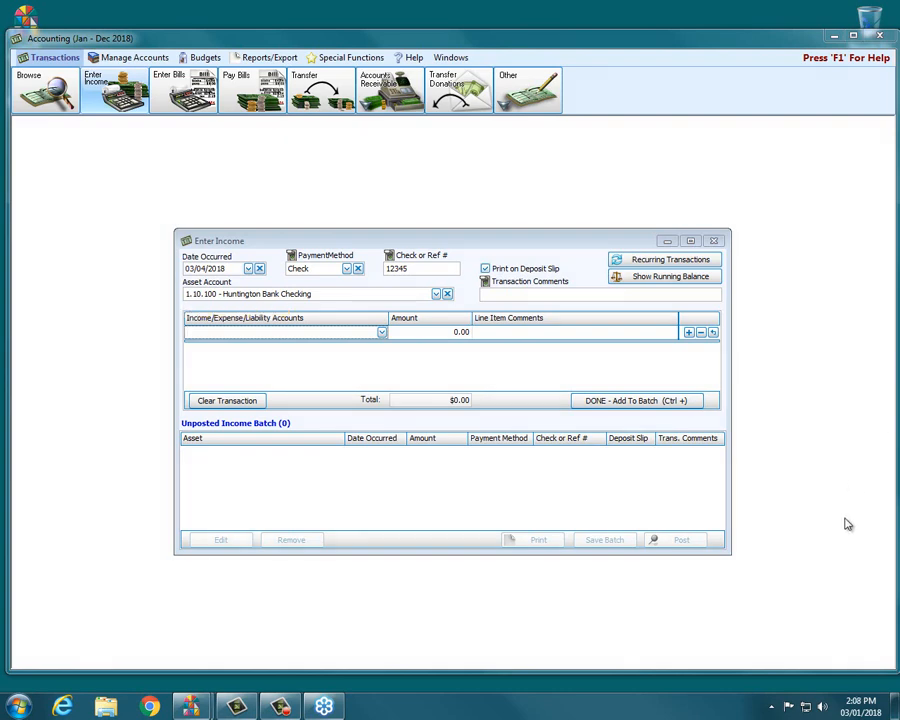
pyautogui.click(381, 333)
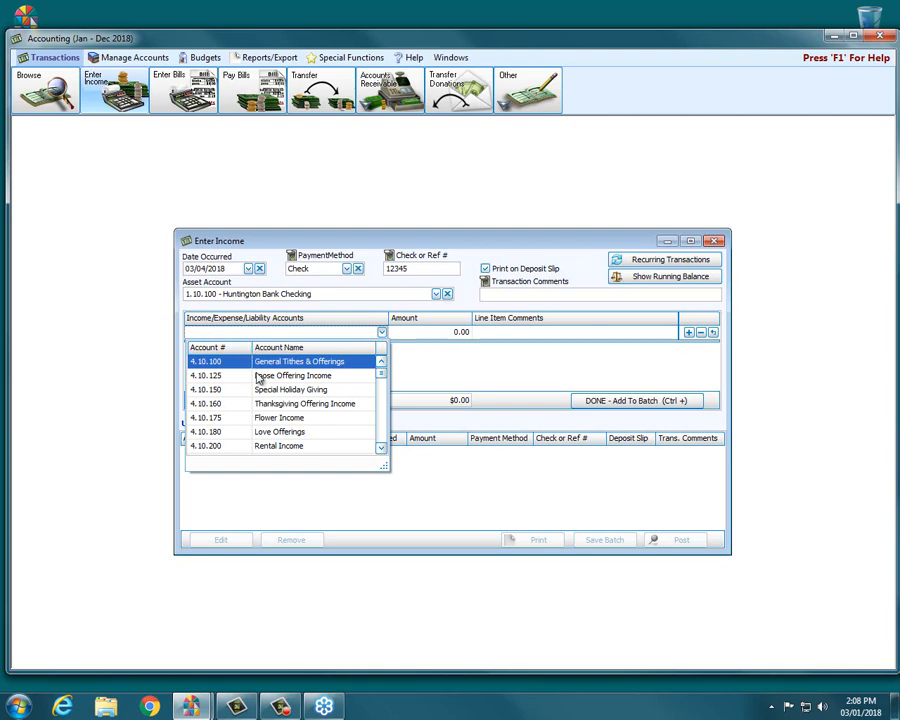
pyautogui.moveTo(381, 373); pyautogui.dragTo(386, 393)
pyautogui.scroll(-3, 386, 393)
pyautogui.scroll(2, 386, 393)
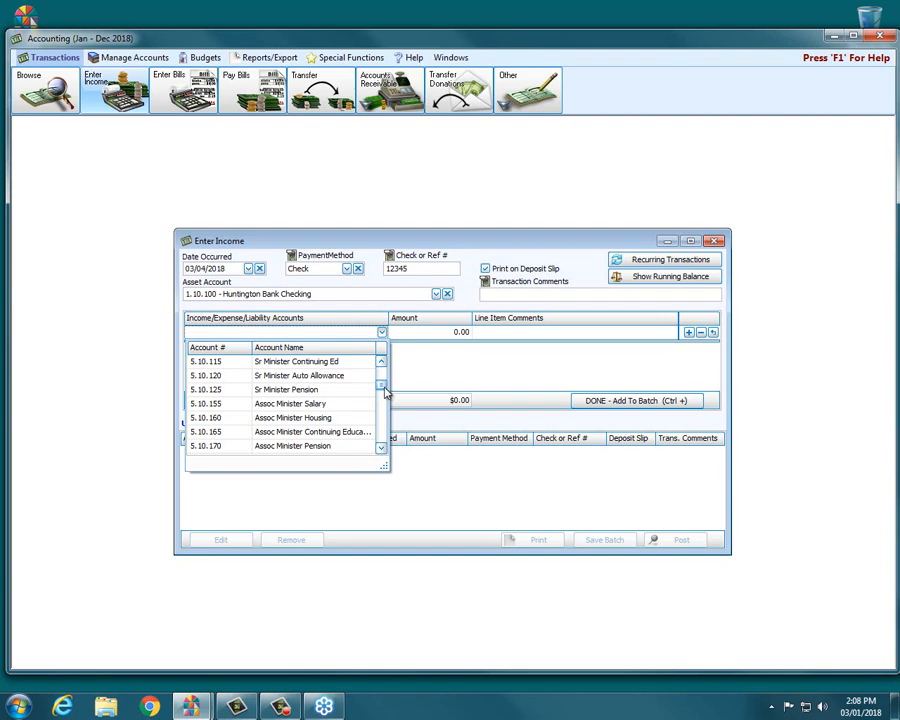
pyautogui.moveTo(386, 393); pyautogui.dragTo(386, 442)
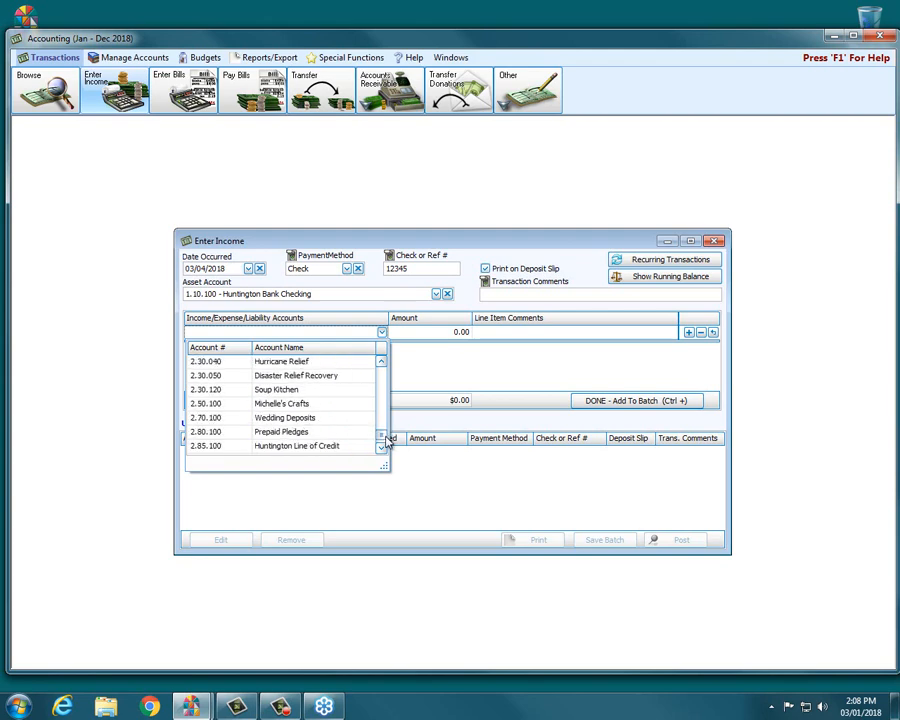
# Set the line item account to 4.10.200 - Rental Income by searching for "rent".
pyautogui.click(294, 331)
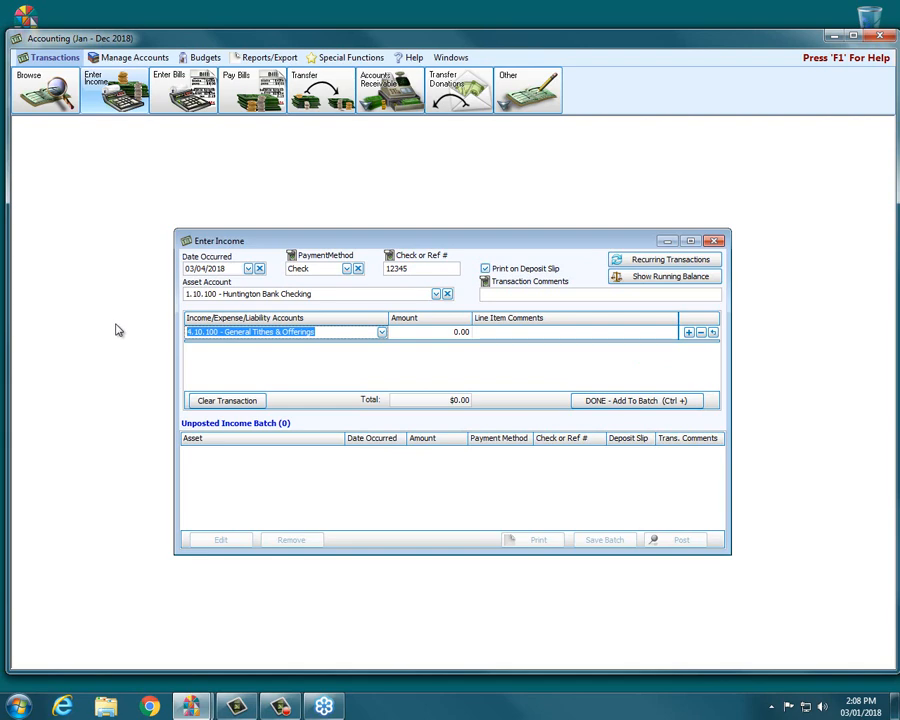
pyautogui.write('renta')
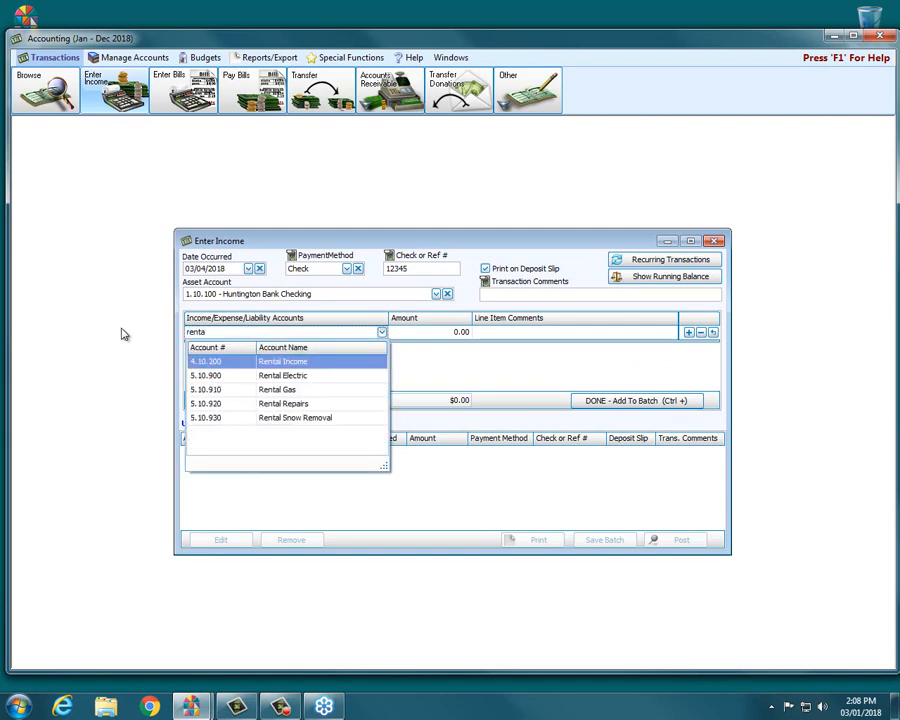
pyautogui.click(237, 361)
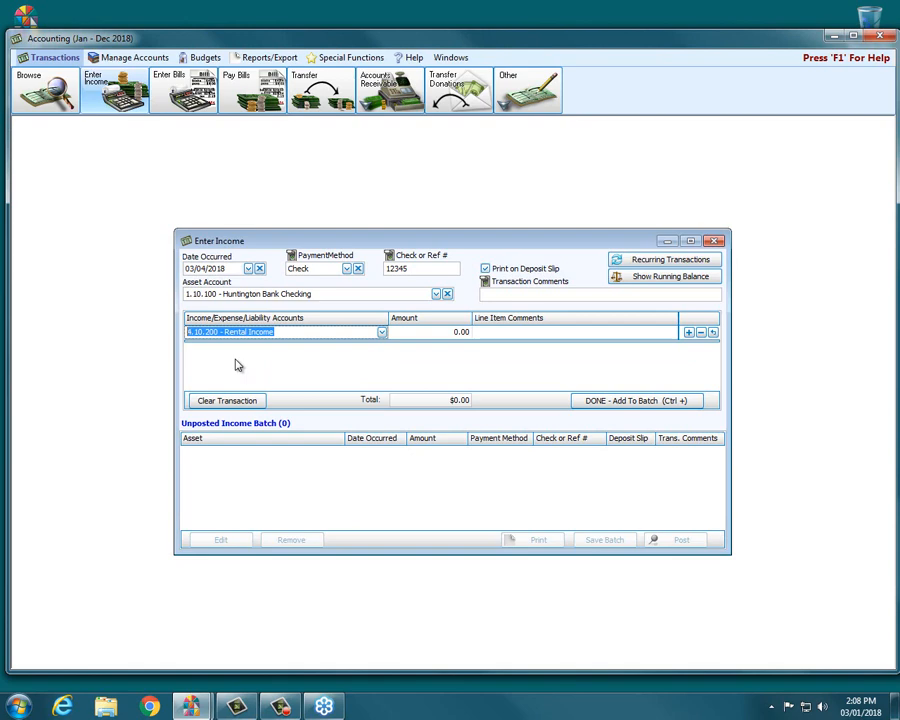
# Enter an amount of 25.00 with line comment "Boy Scout #456" and add the transaction to the batch.
pyautogui.click(424, 334)
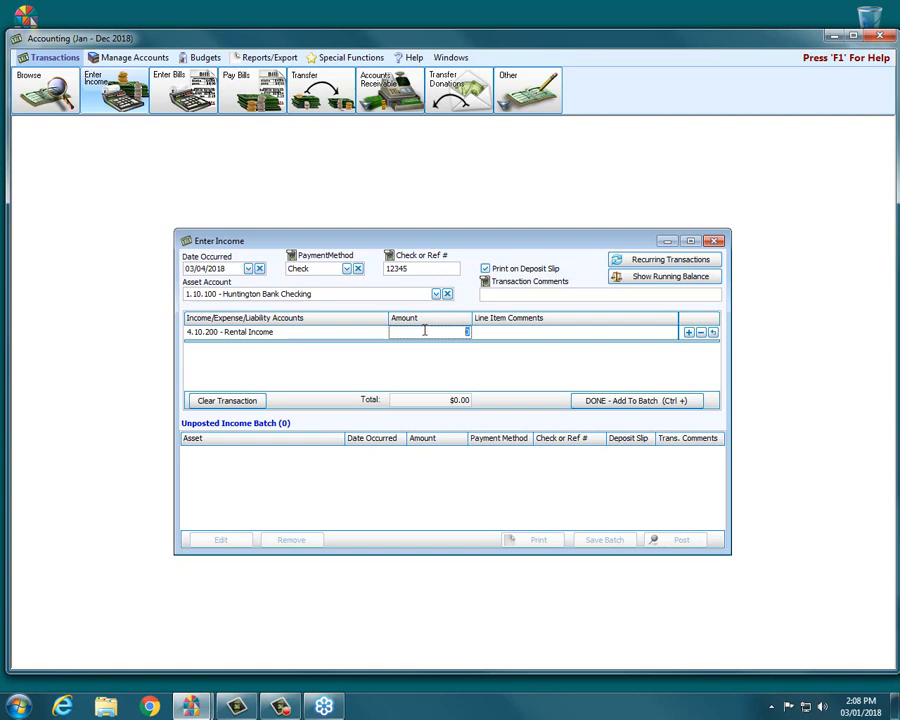
pyautogui.write('25.00')
pyautogui.click(517, 337)
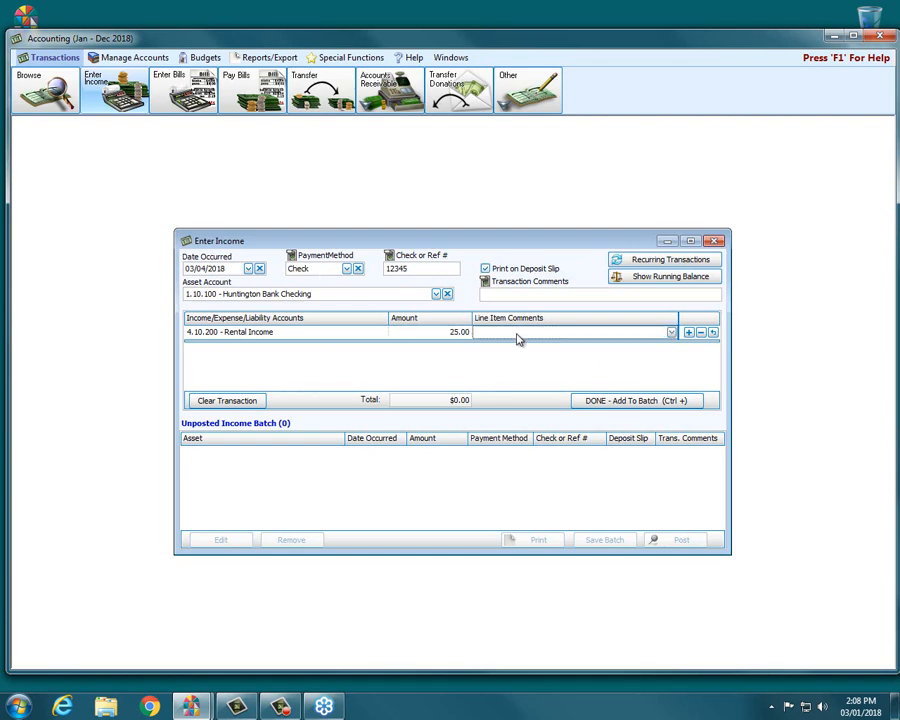
pyautogui.write('Boy Scout')
pyautogui.write('#456')
pyautogui.click(604, 402)
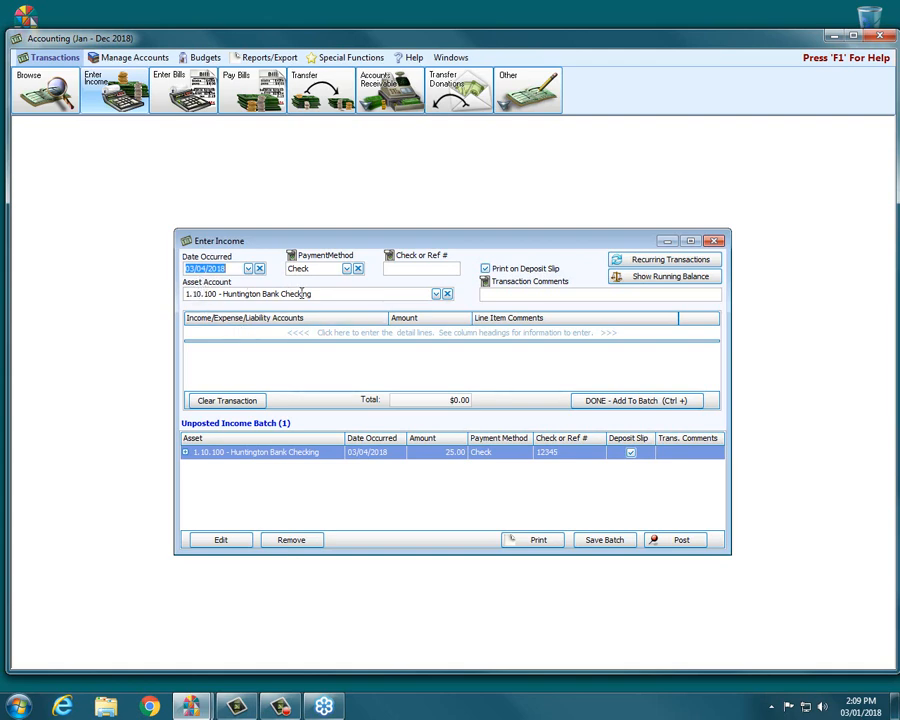
# Change the payment method to Cash and add a 100.00 line for 4.10.400 - Other Miscellaneous Income.
pyautogui.click(347, 269)
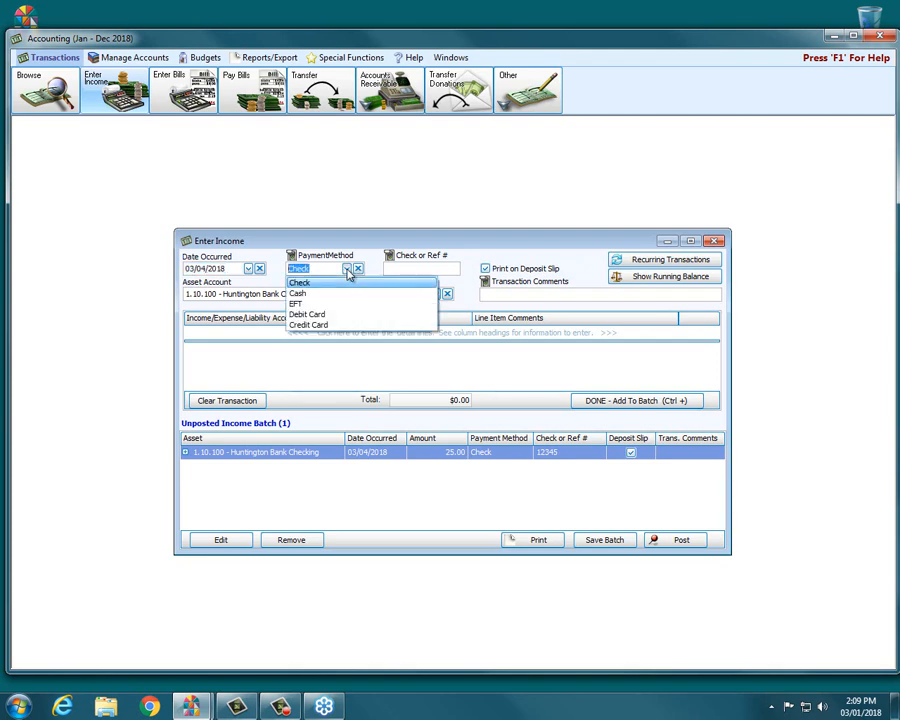
pyautogui.click(300, 293)
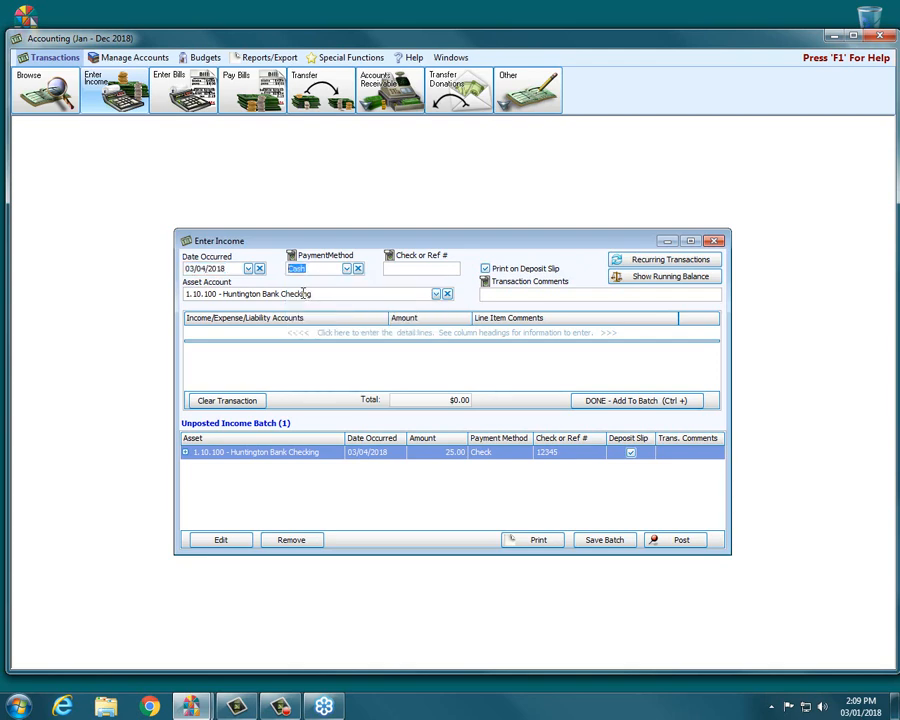
pyautogui.click(272, 335)
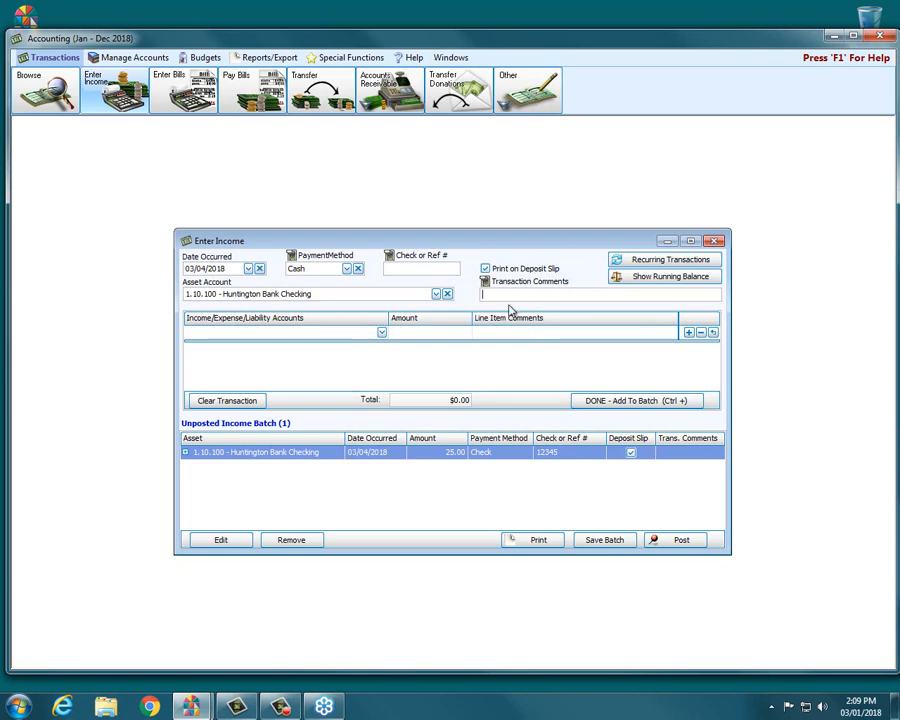
pyautogui.click(269, 332)
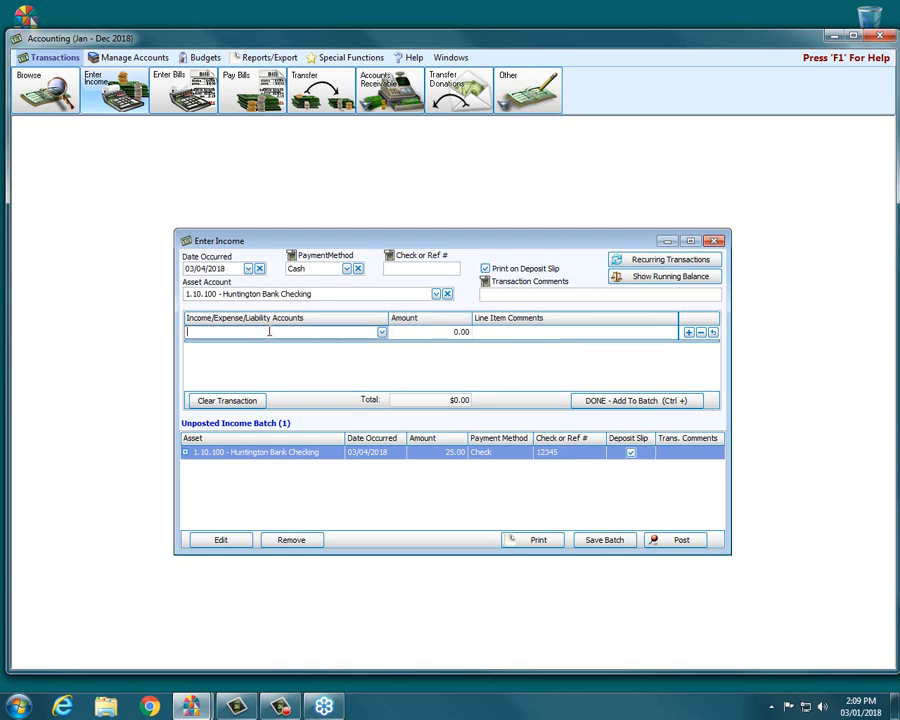
pyautogui.write('other')
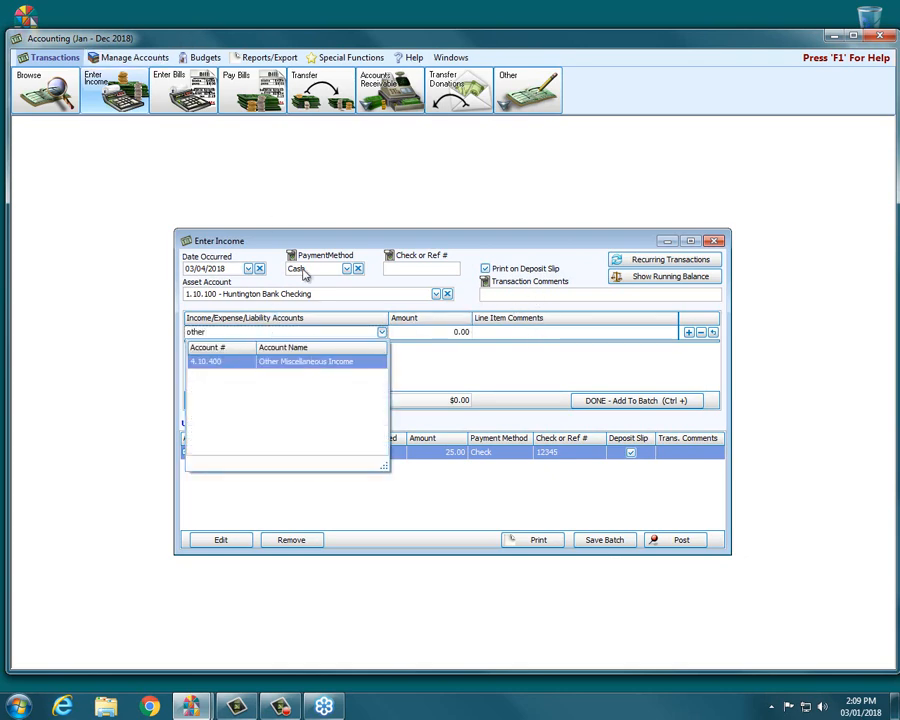
pyautogui.click(310, 362)
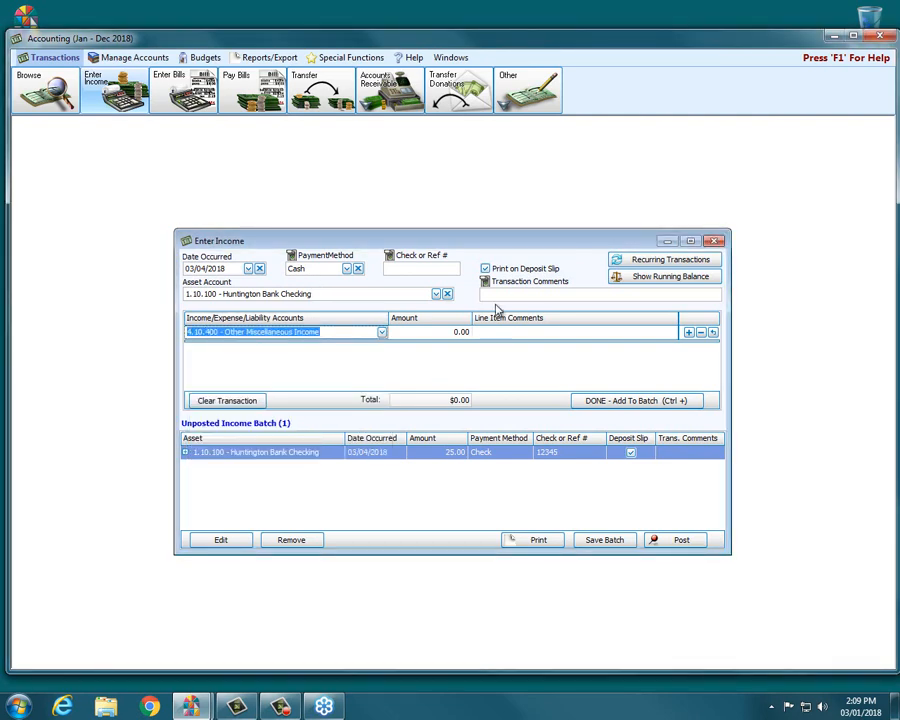
pyautogui.press('Tab')
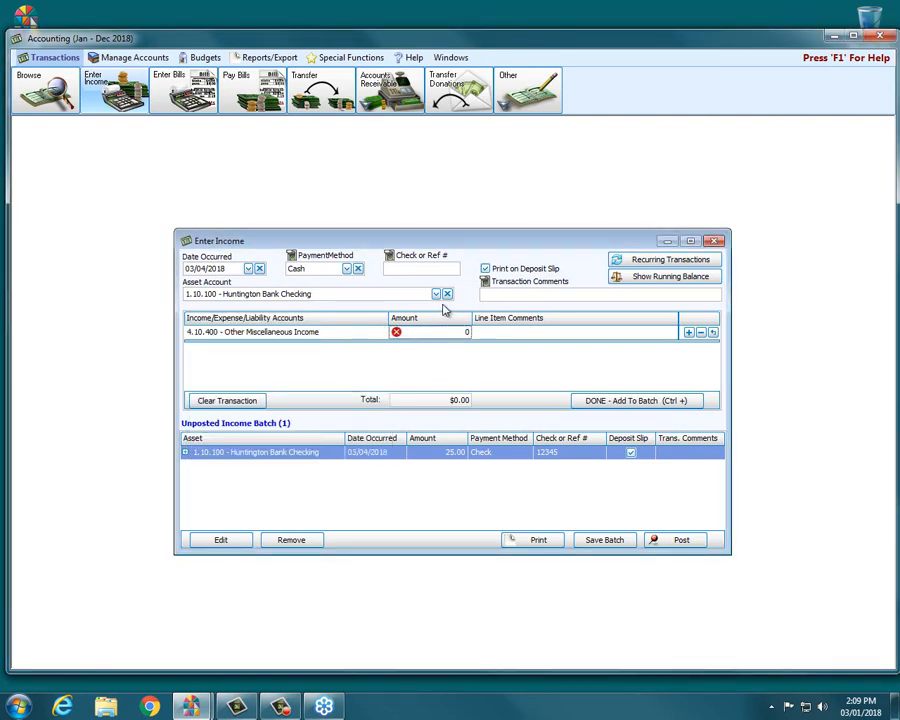
pyautogui.click(406, 331)
pyautogui.write('100.00')
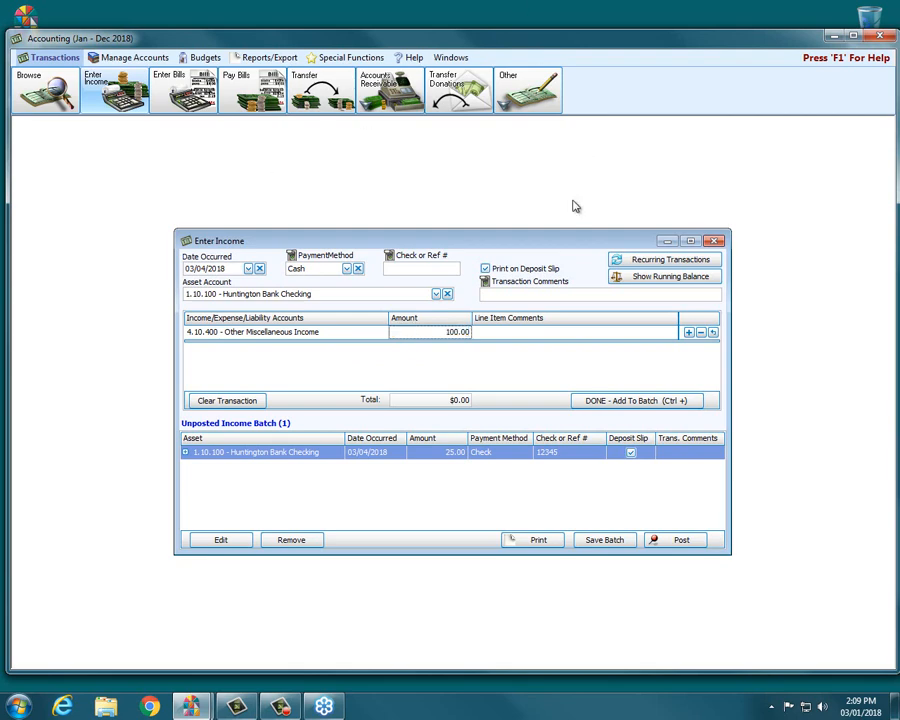
# Enter the transaction comment "Men's Car Wash".
pyautogui.click(517, 297)
pyautogui.write('M')
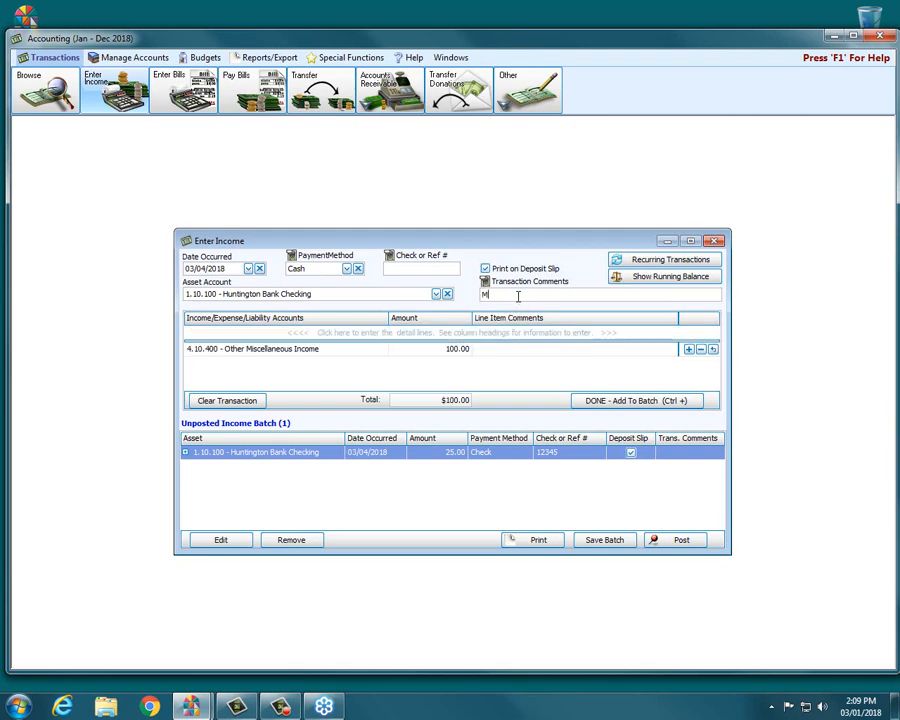
pyautogui.write("en's Car Wash")
# Add a second 100.00 line for 4.30.110 - Soup Kitchen Income and add the transaction to the batch.
pyautogui.click(293, 332)
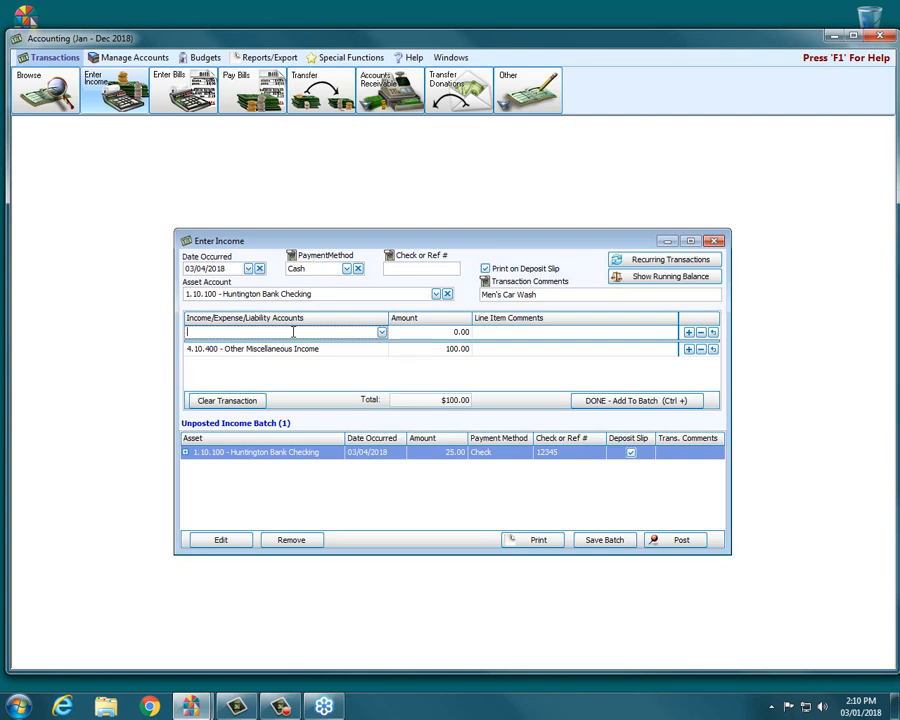
pyautogui.write('soup')
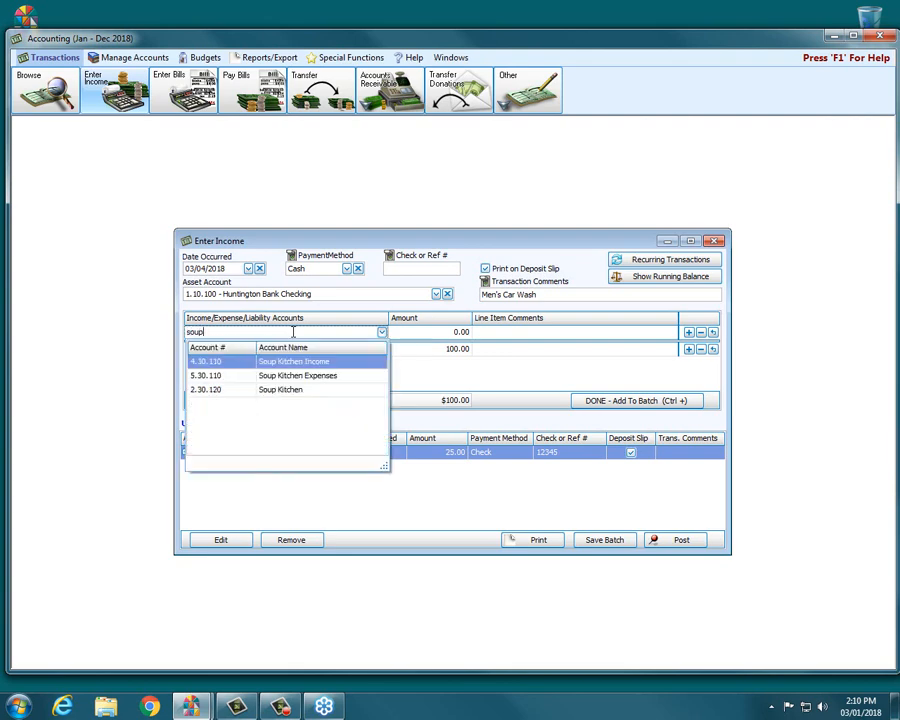
pyautogui.press('Tab')
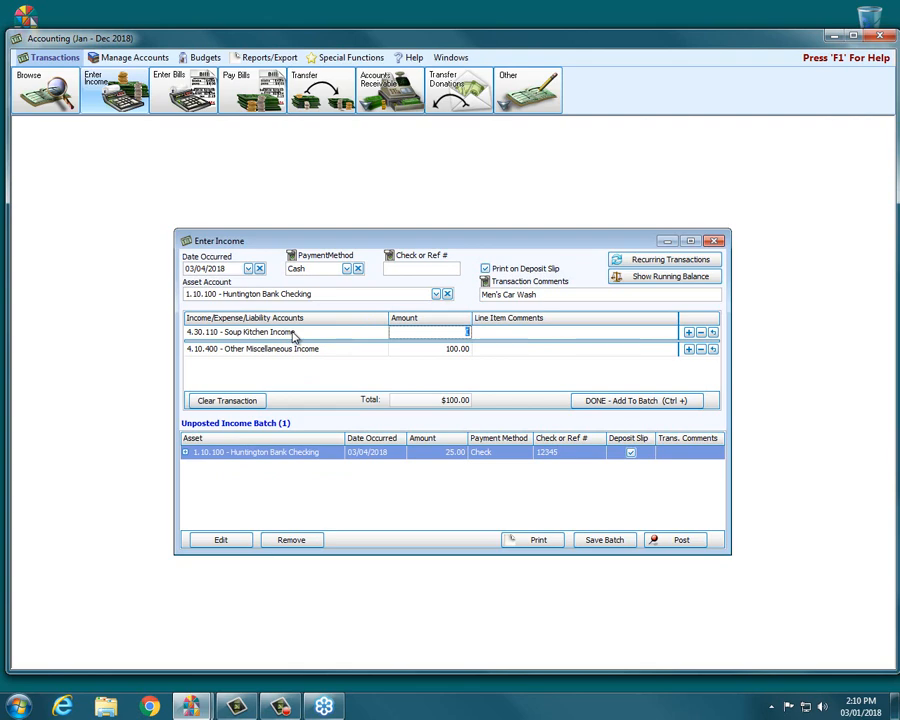
pyautogui.write('100.00')
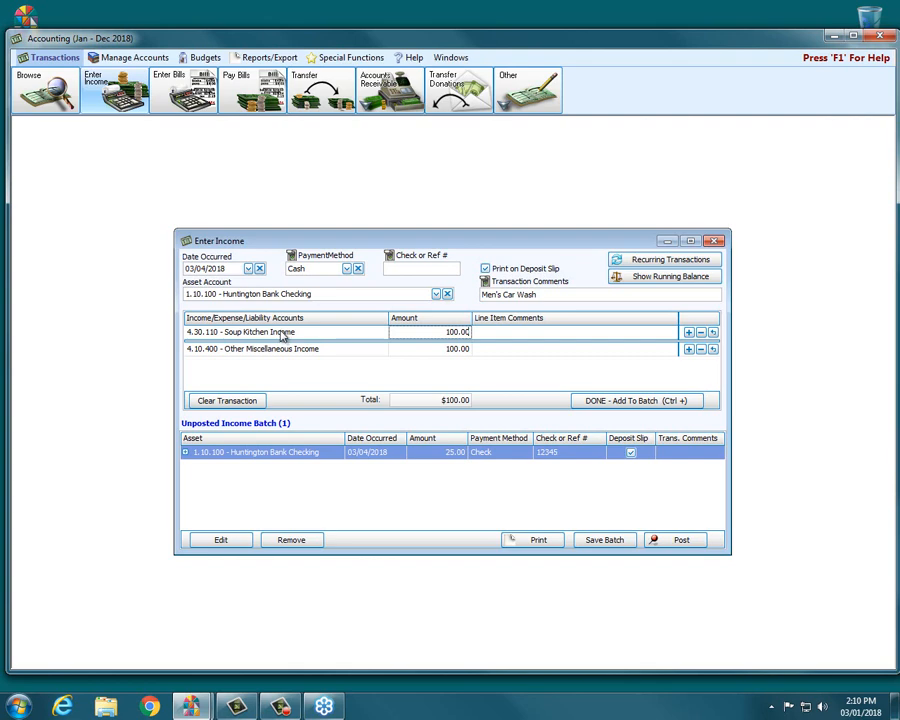
pyautogui.click(507, 333)
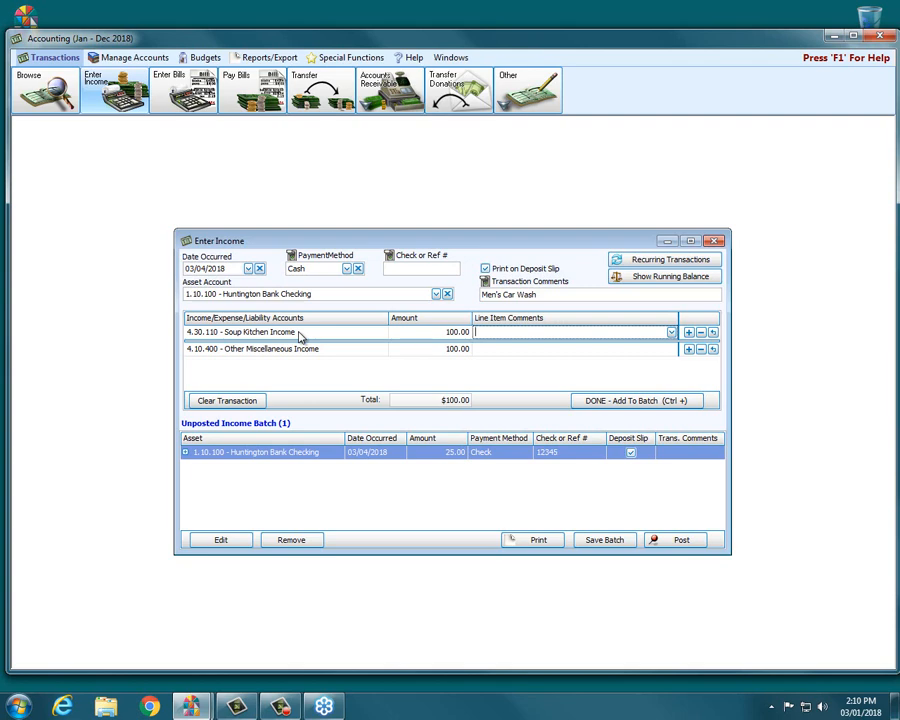
pyautogui.click(650, 402)
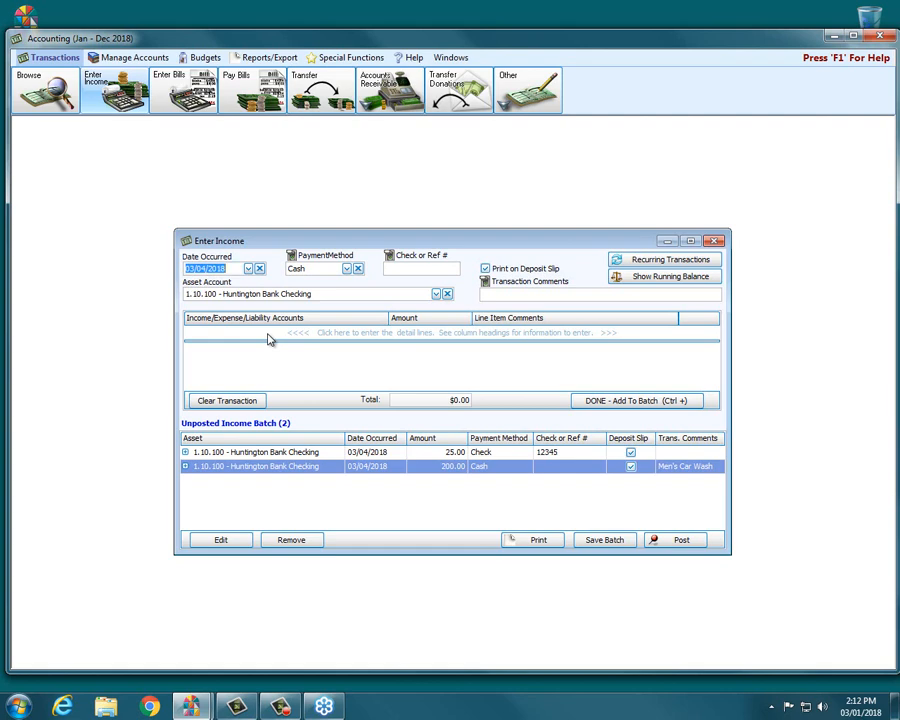
# Start a new transaction with the comment "Refund from new furnace installation".
pyautogui.click(268, 333)
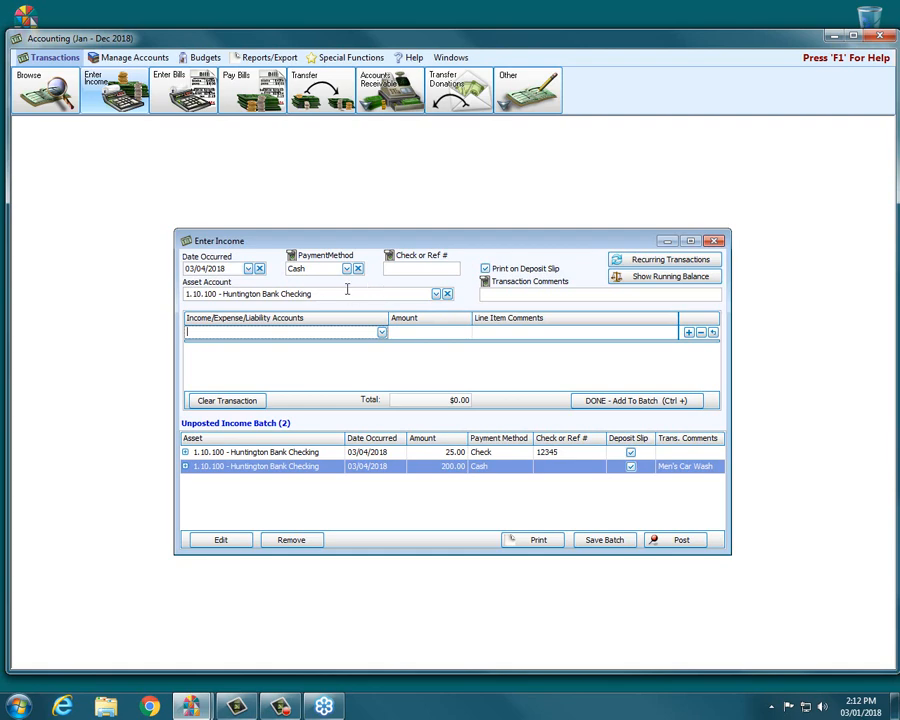
pyautogui.click(559, 295)
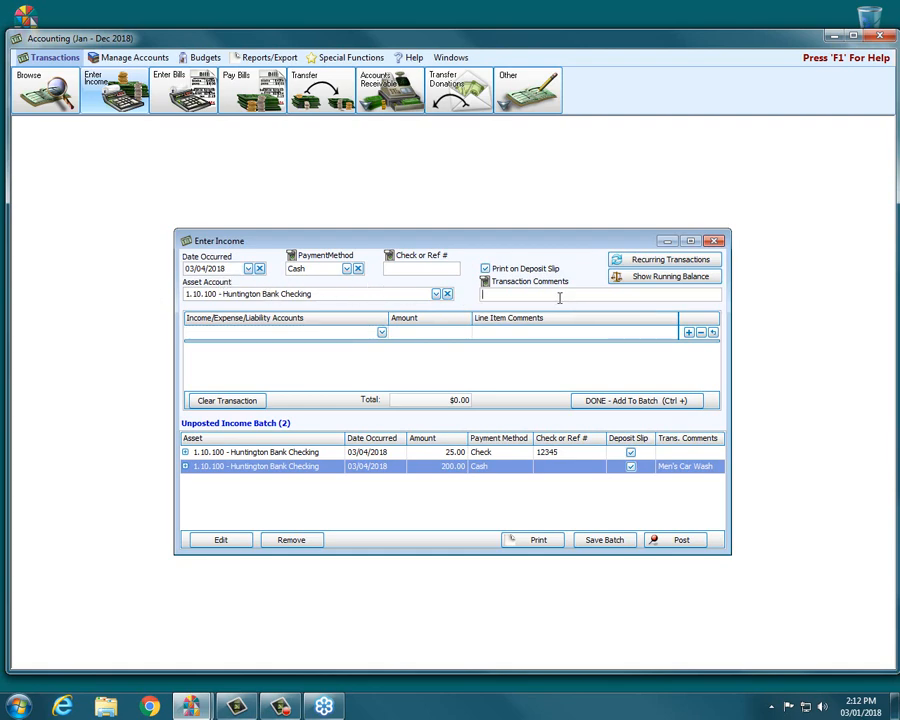
pyautogui.write('Refund from new furnitre installation')
pyautogui.press('Tab')
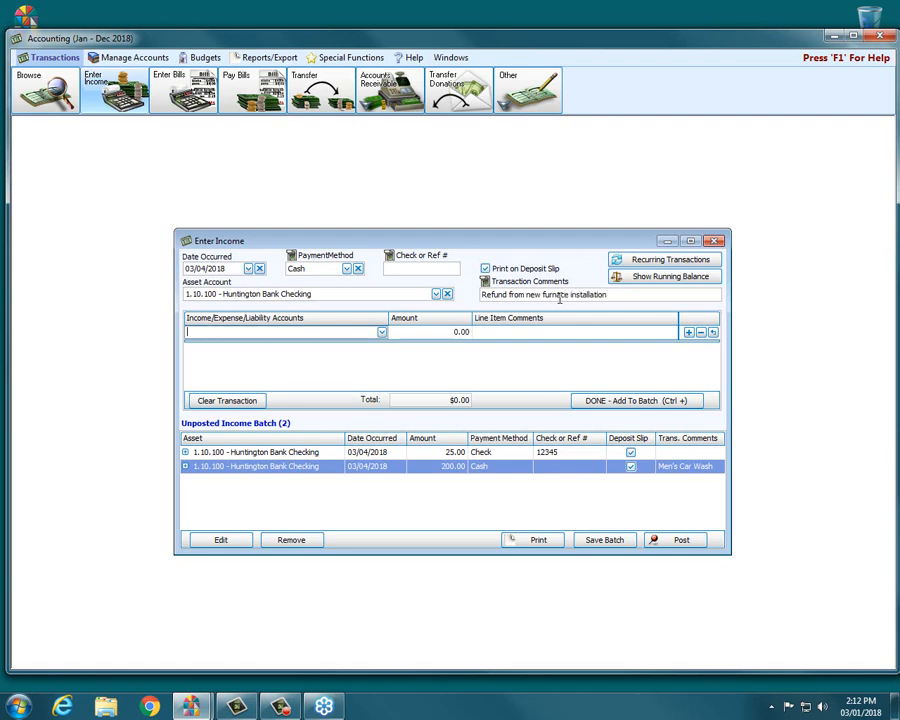
# Add a 250.00 line for 5.20.100 - Building Fund Expenses by searching for "build".
pyautogui.write('build')
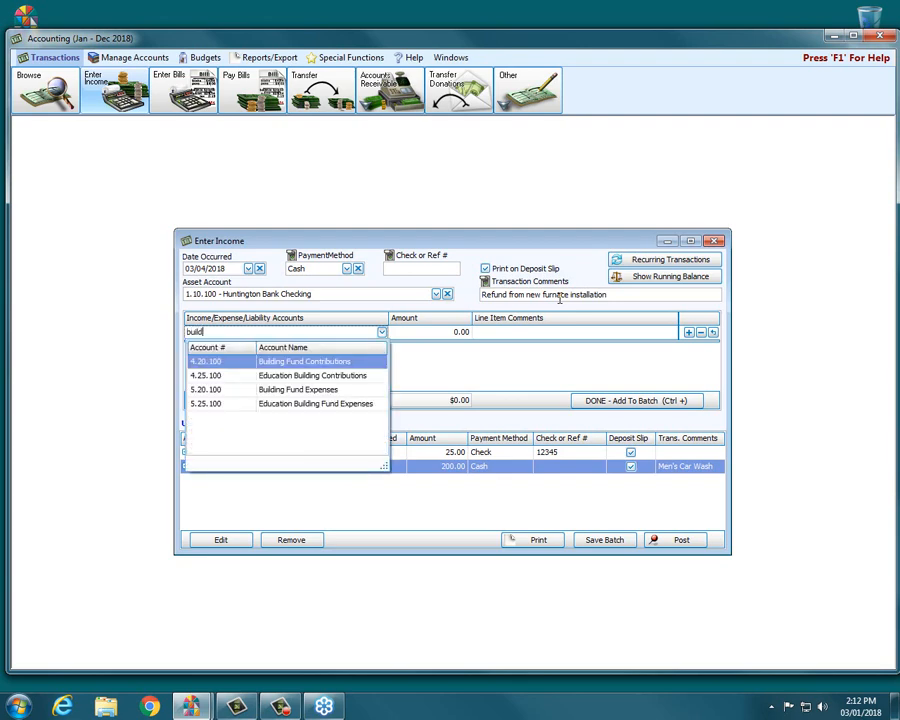
pyautogui.click(296, 390)
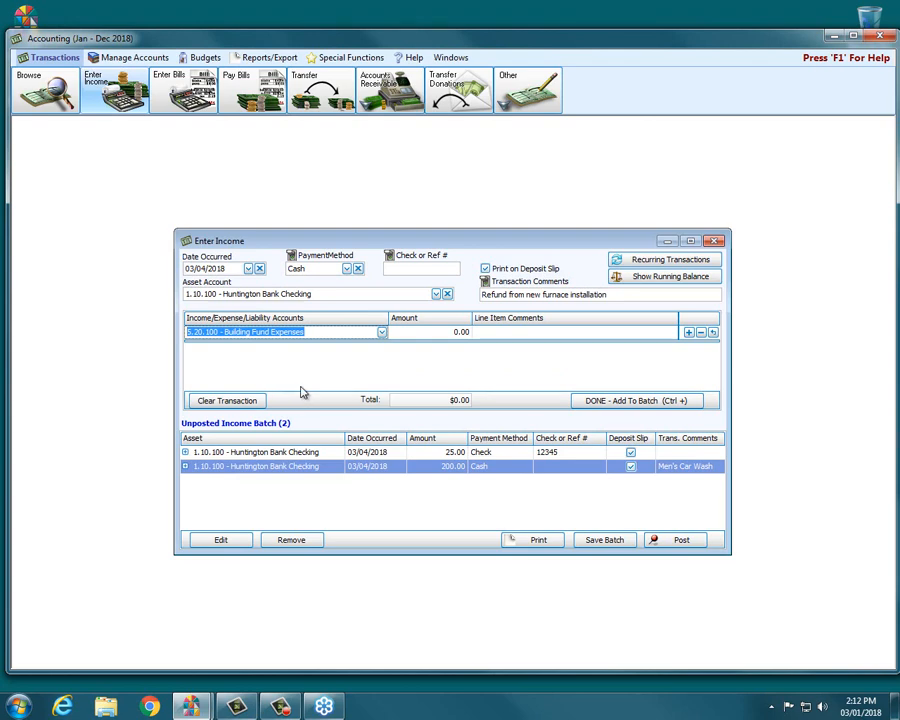
pyautogui.click(442, 337)
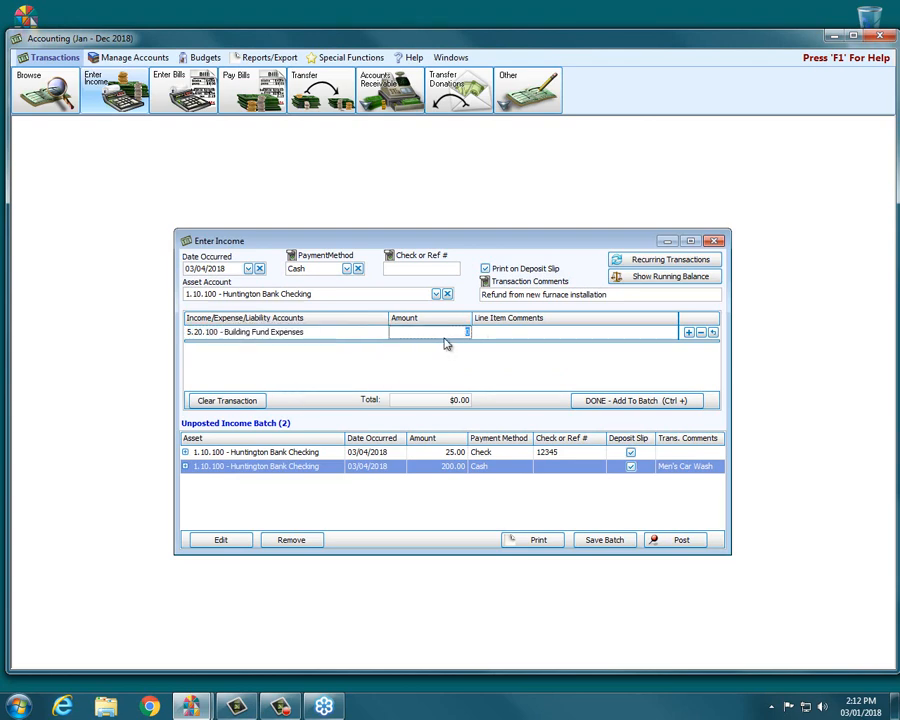
pyautogui.write('250.00')
# Set the payment method to Check and the check number to 6542120.
pyautogui.click(347, 270)
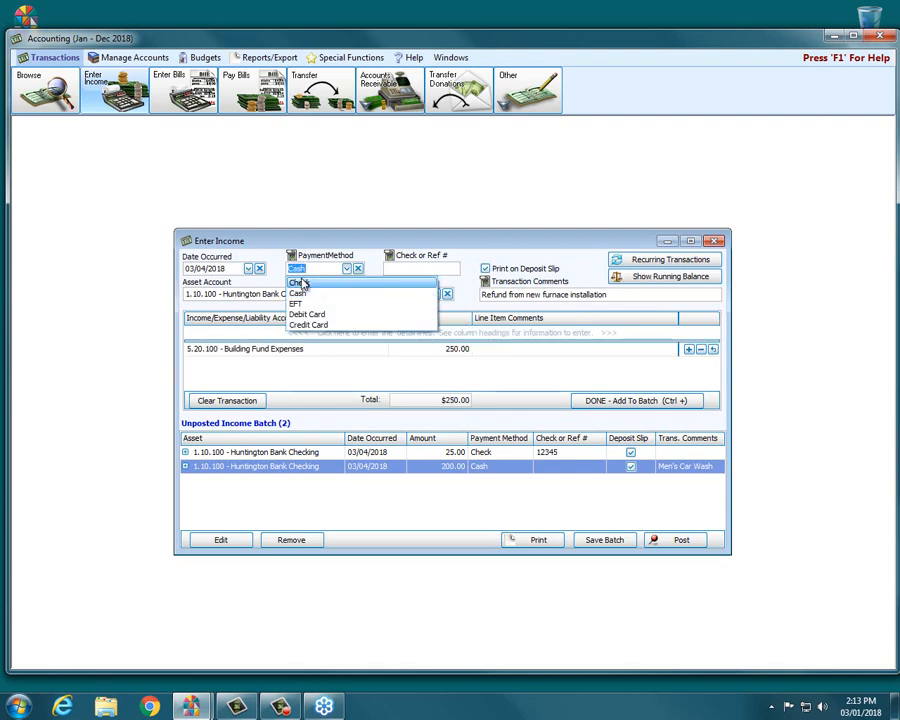
pyautogui.click(310, 283)
pyautogui.click(403, 272)
pyautogui.write('654212')
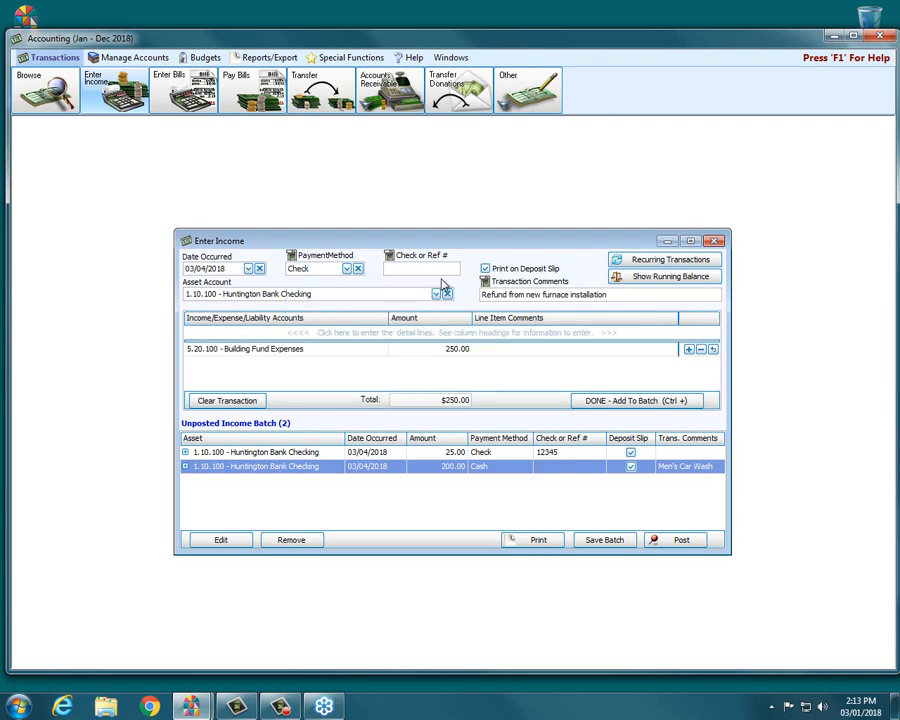
pyautogui.write('0')
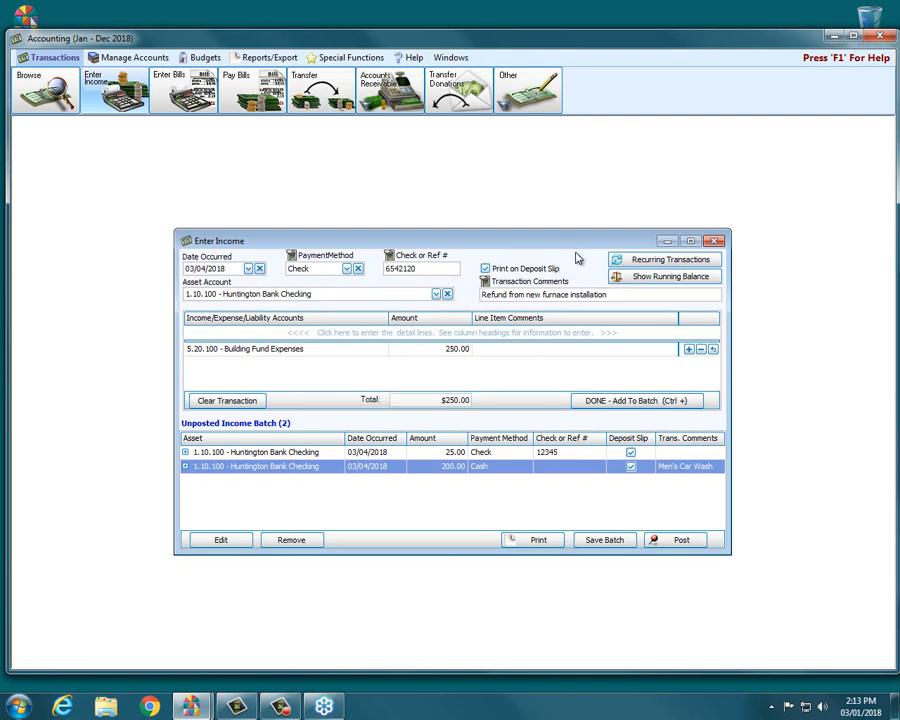
# Switch the asset account to 1.10.110 - Fifth Third Savings and add the transaction to the batch.
pyautogui.click(602, 402)
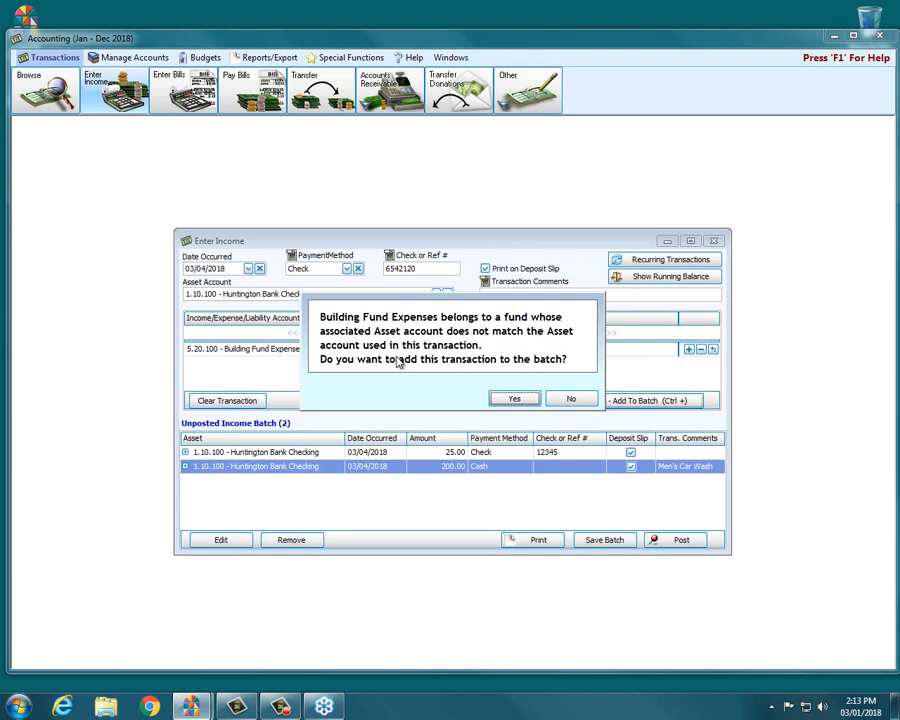
pyautogui.click(568, 399)
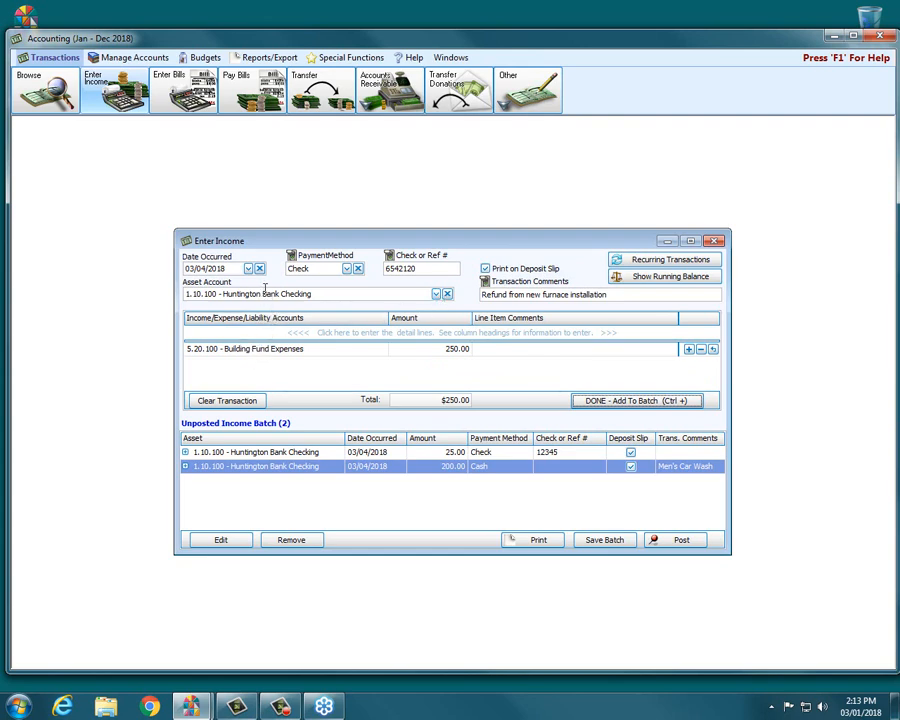
pyautogui.click(436, 295)
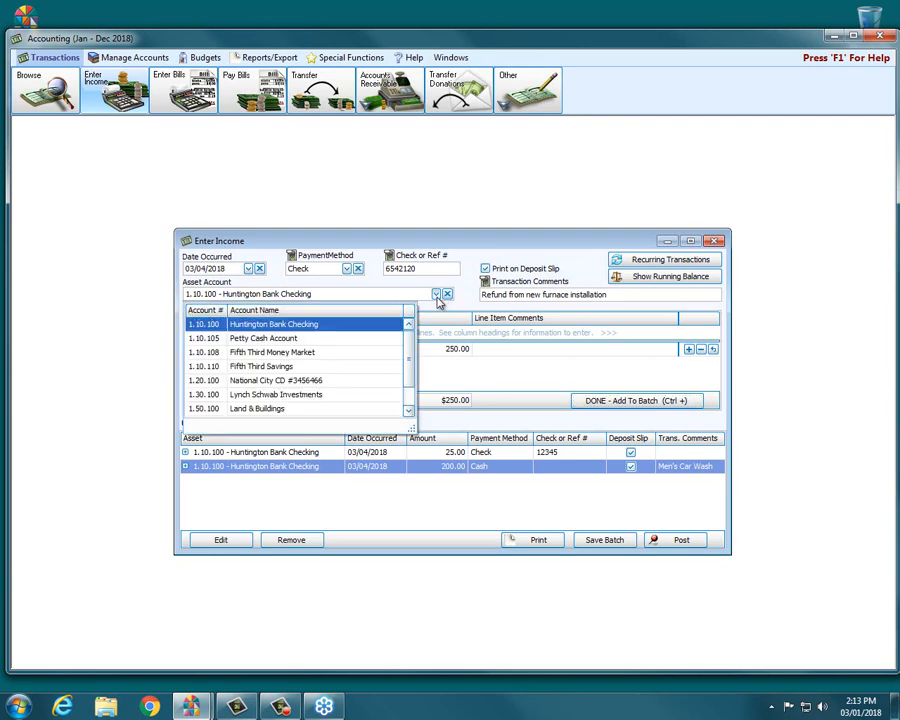
pyautogui.click(279, 367)
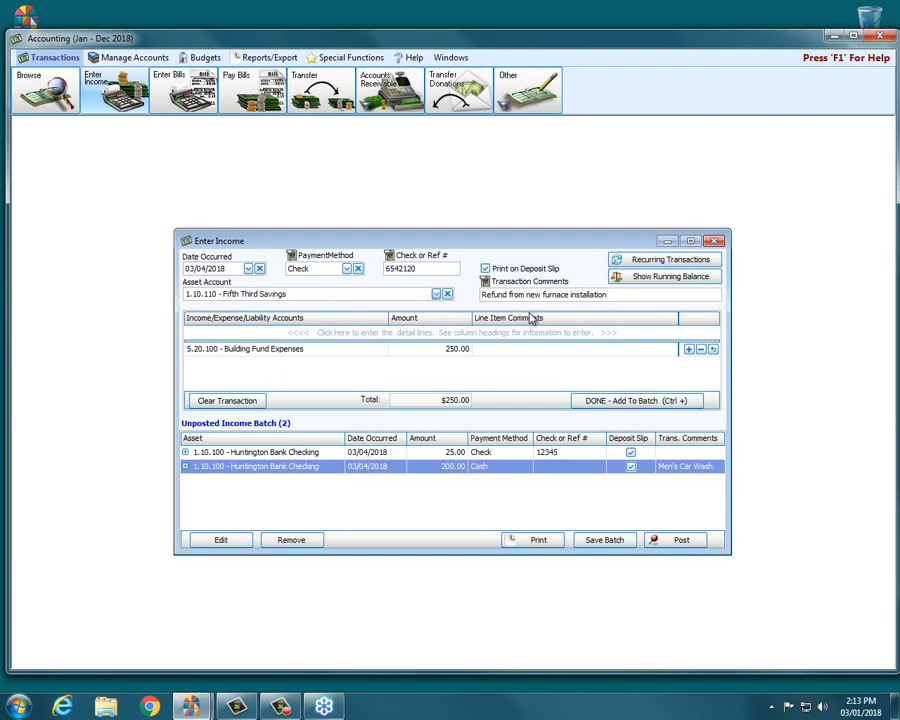
pyautogui.click(626, 399)
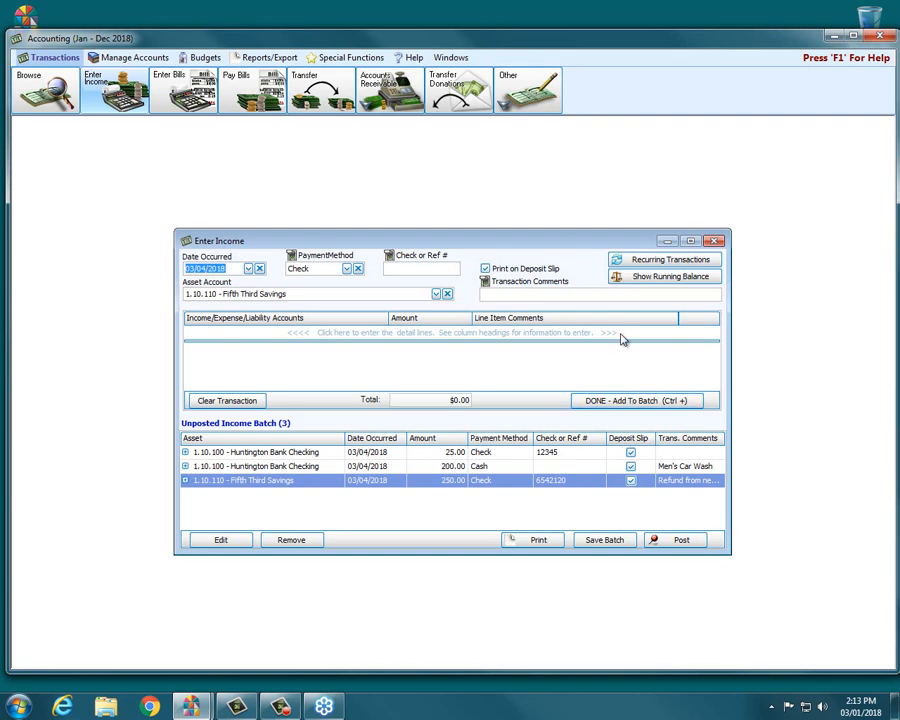
# Open the running balances window, scroll through the affected accounts, and move the window aside.
pyautogui.click(673, 278)
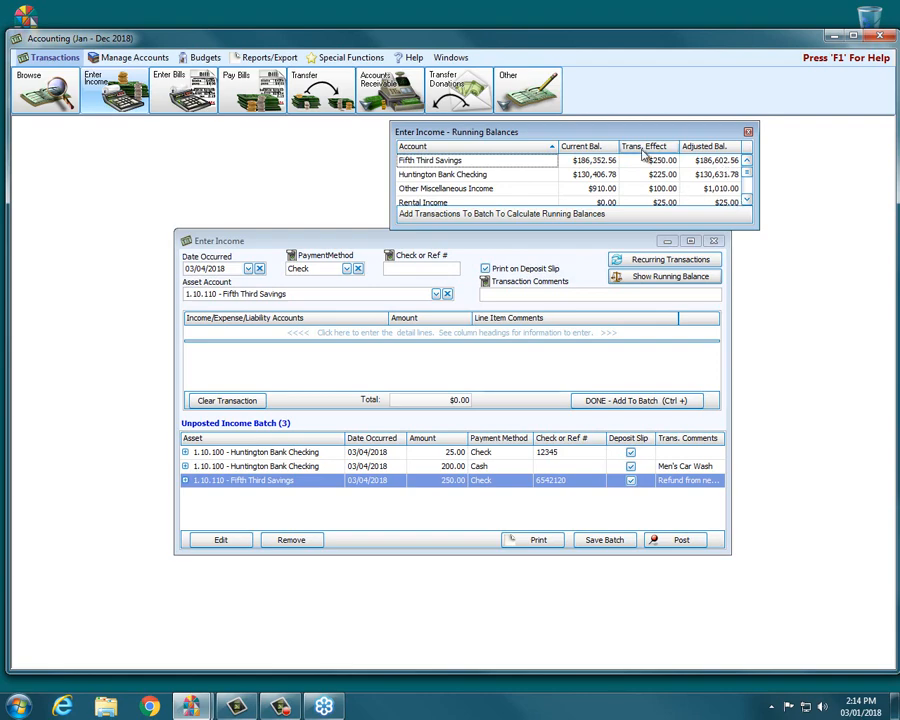
pyautogui.click(747, 197)
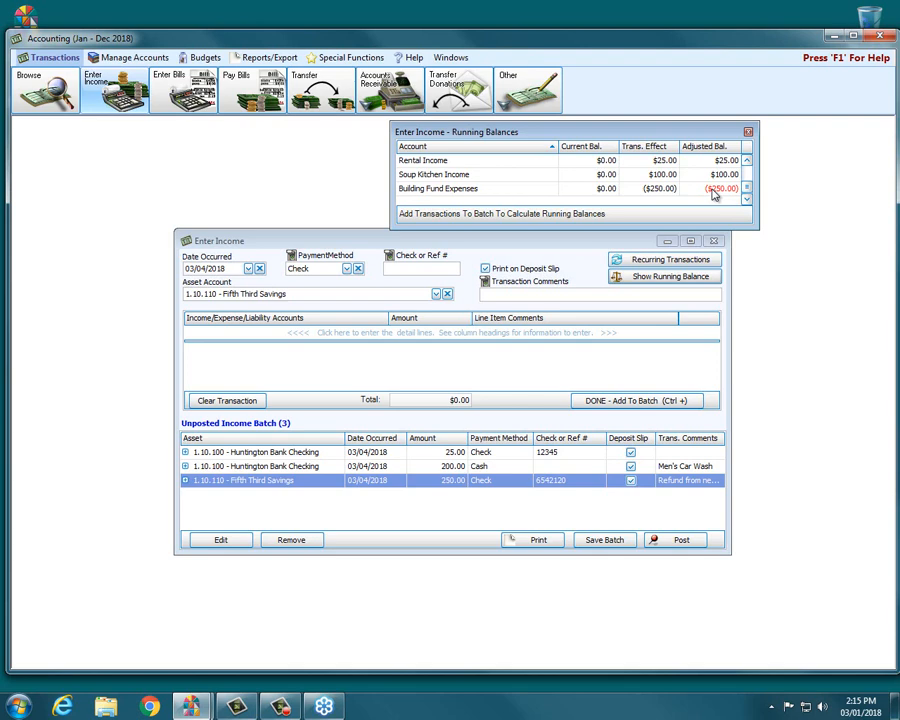
pyautogui.moveTo(589, 131); pyautogui.dragTo(689, 126)
pyautogui.click(473, 244)
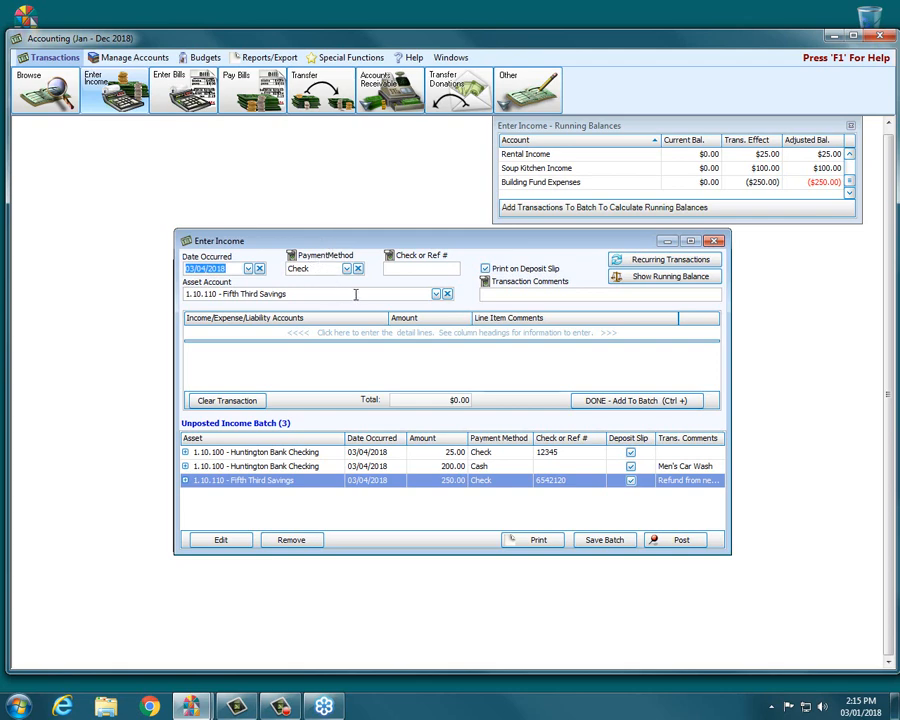
# Start a new income transaction with check number 6854 and a transaction comment describing the couple's wedding deposit.
pyautogui.click(313, 334)
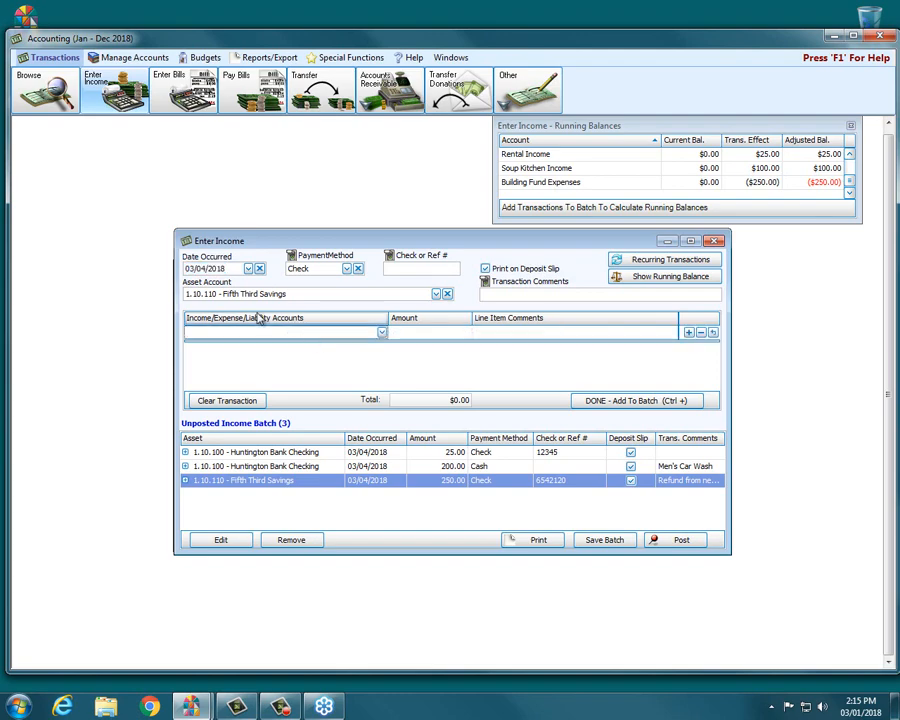
pyautogui.click(406, 271)
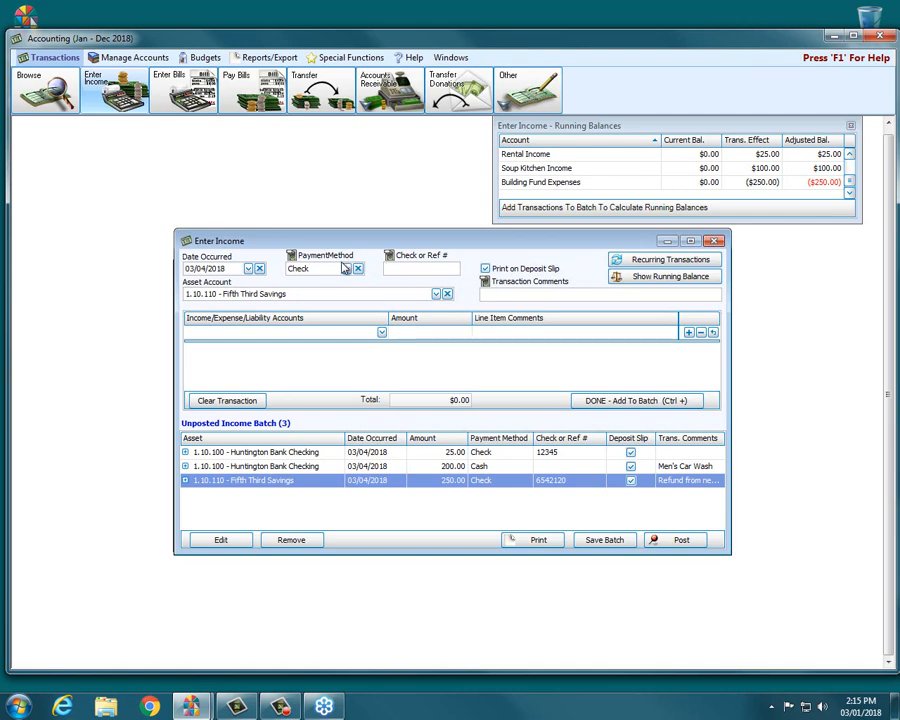
pyautogui.write('684')
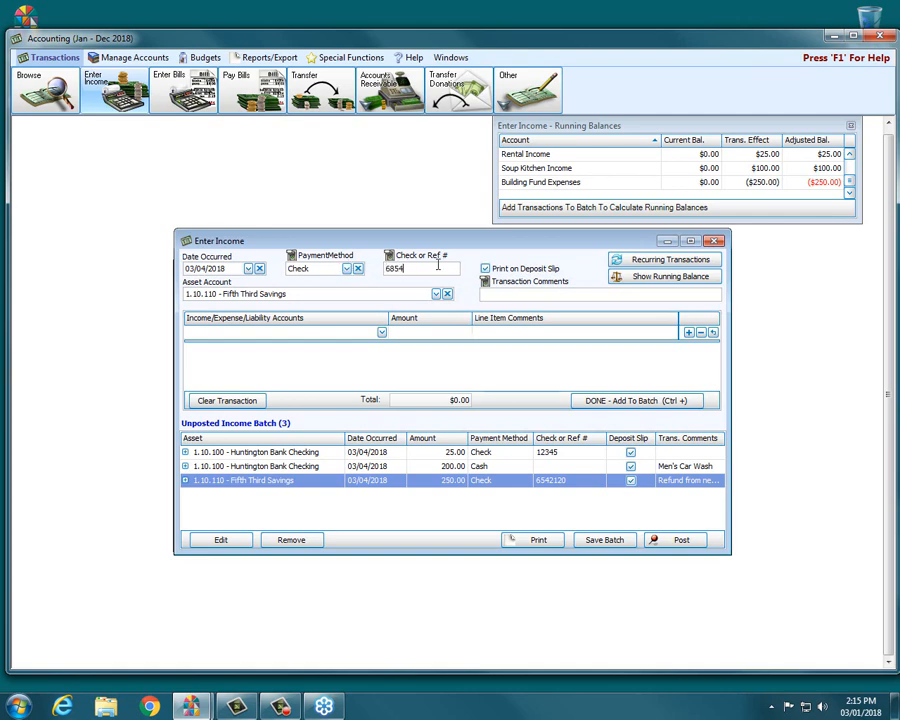
pyautogui.click(550, 296)
pyautogui.write('Smith-Jones Wedding Deposi')
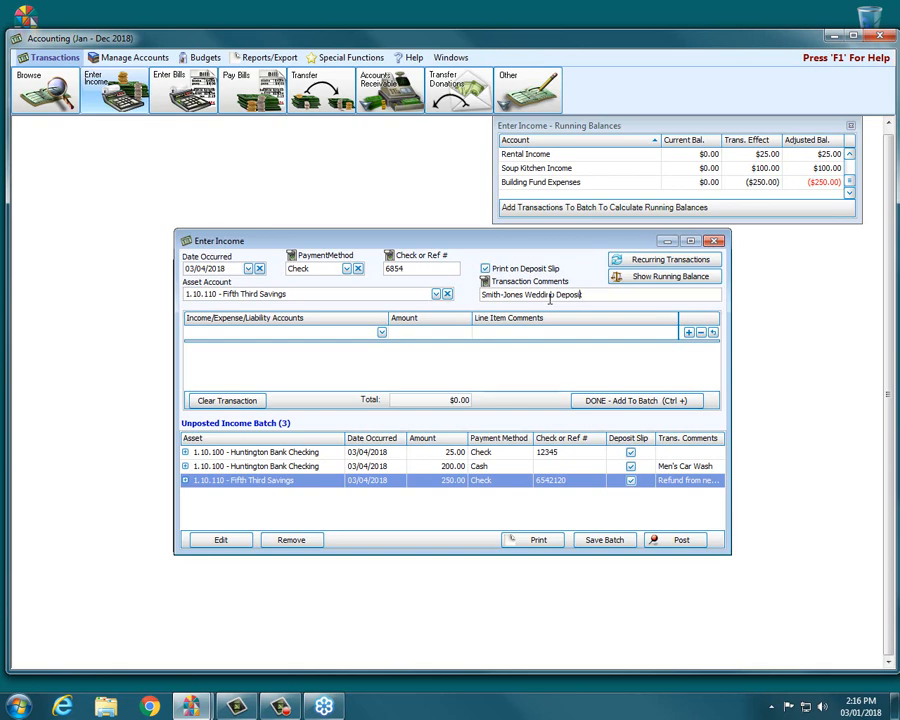
pyautogui.write('t')
# Add a 250.00 line for 2.70.100 - Wedding Deposits by searching for "wedd" and add the transaction to the batch.
pyautogui.click(286, 332)
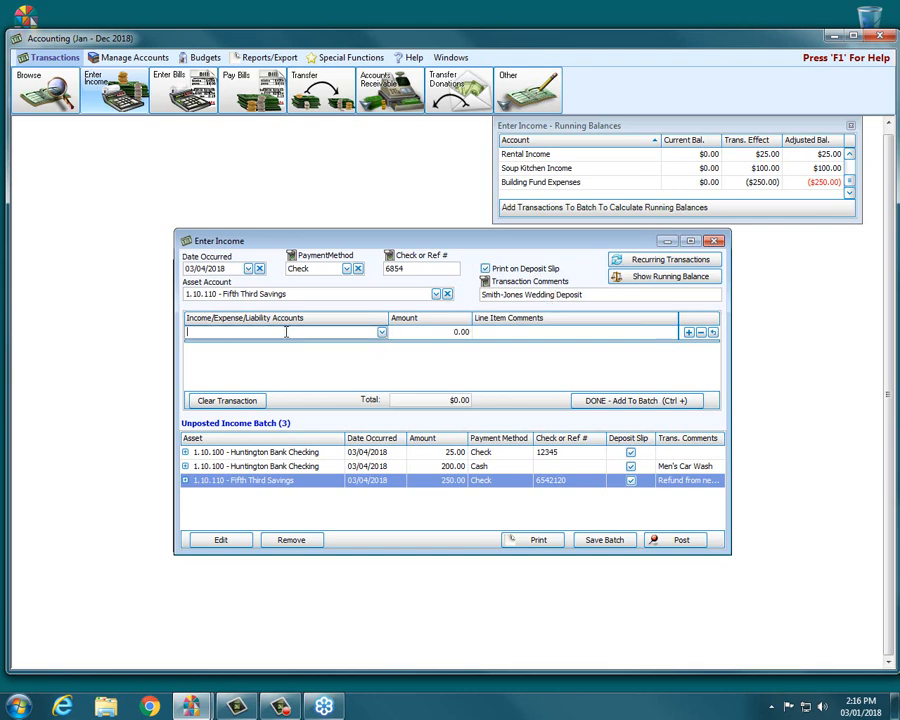
pyautogui.write('wed')
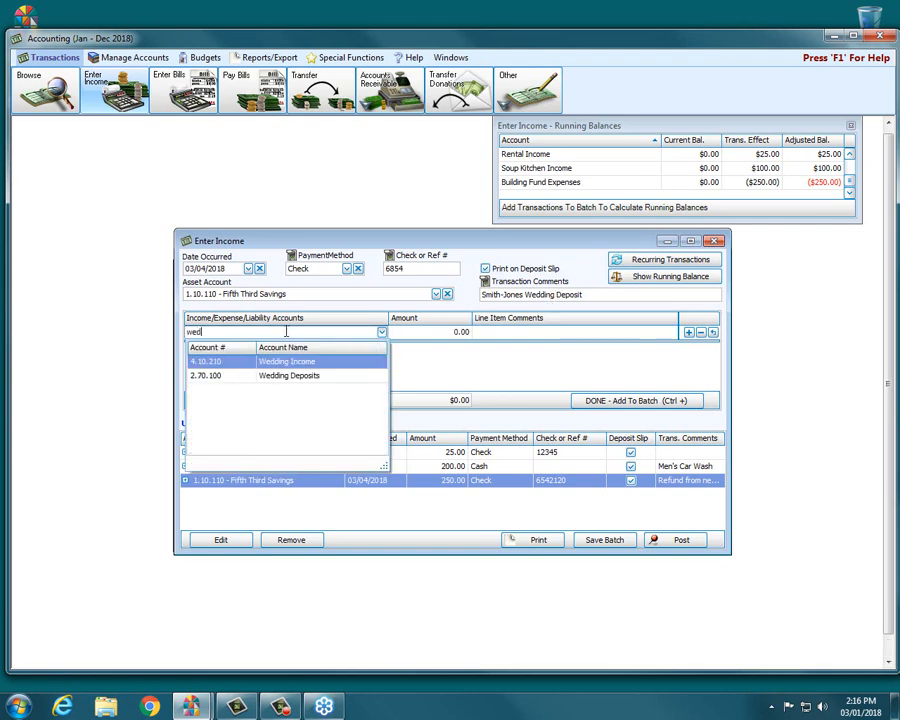
pyautogui.write('d')
pyautogui.click(281, 377)
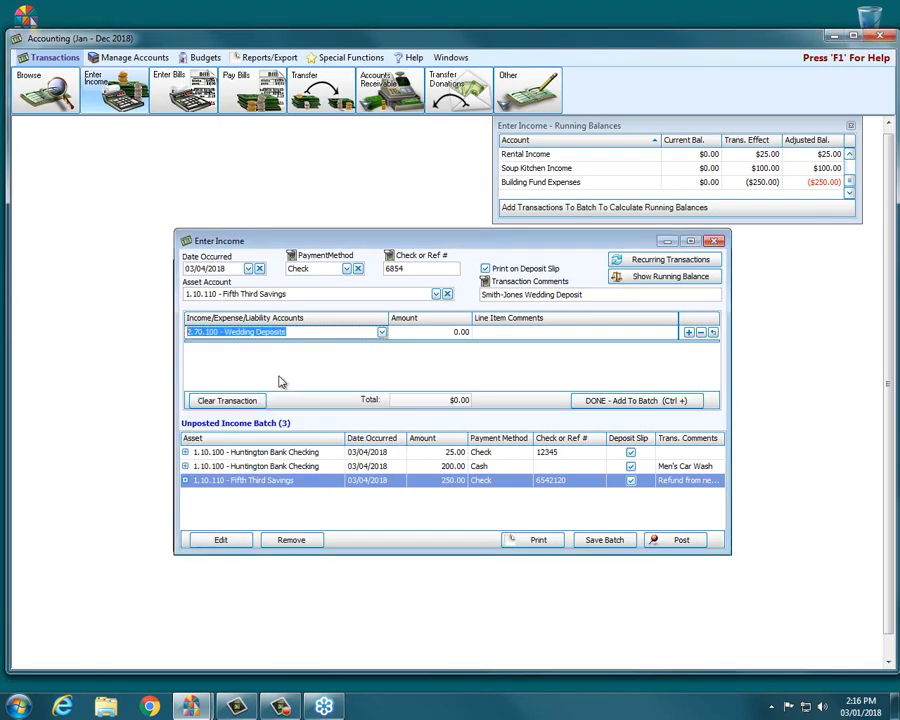
pyautogui.click(450, 333)
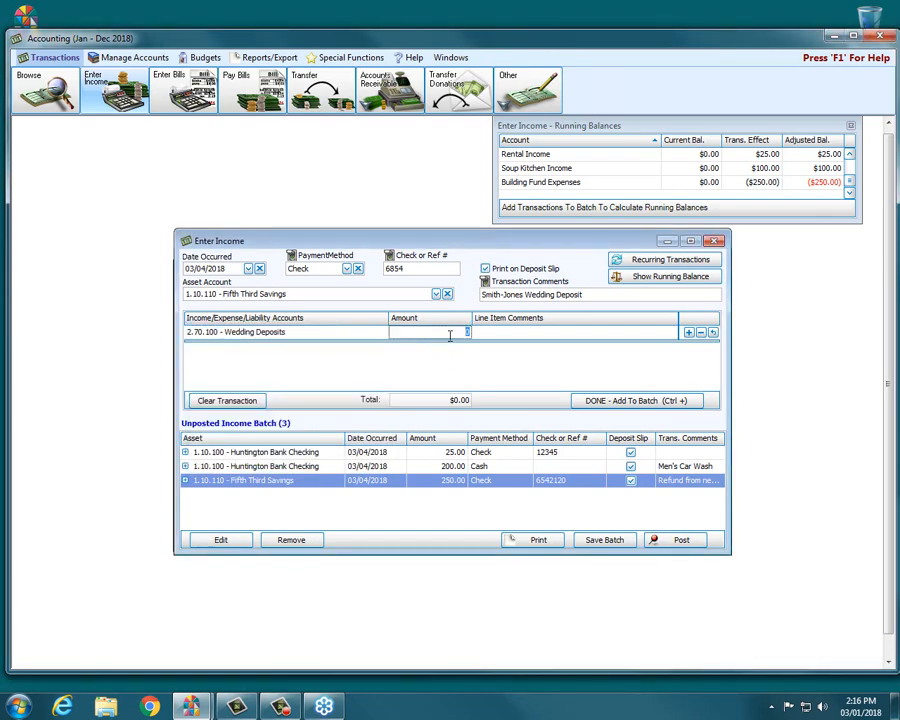
pyautogui.write('250')
pyautogui.click(636, 400)
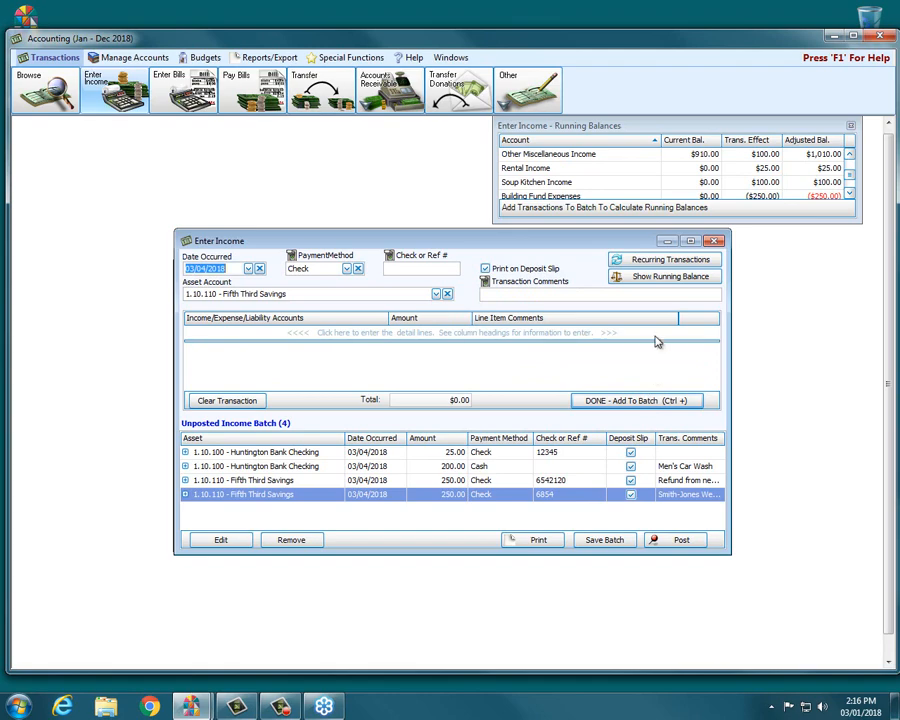
# Edit the wedding deposit transaction to use asset account 1.10.100 - Huntington Bank Checking and re-add it to the batch.
pyautogui.moveTo(848, 174); pyautogui.dragTo(847, 167)
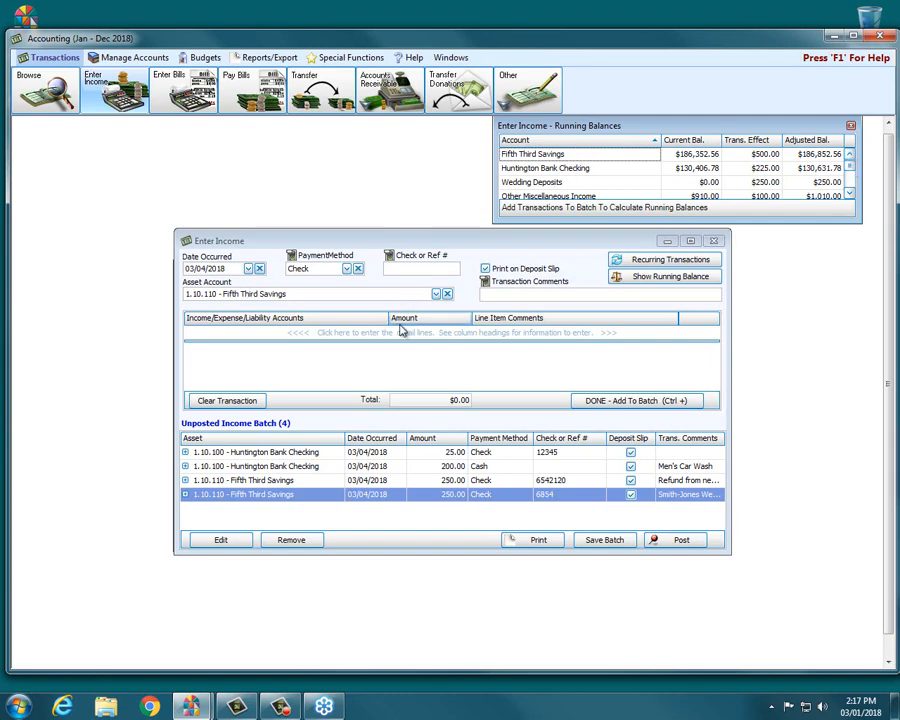
pyautogui.click(366, 502)
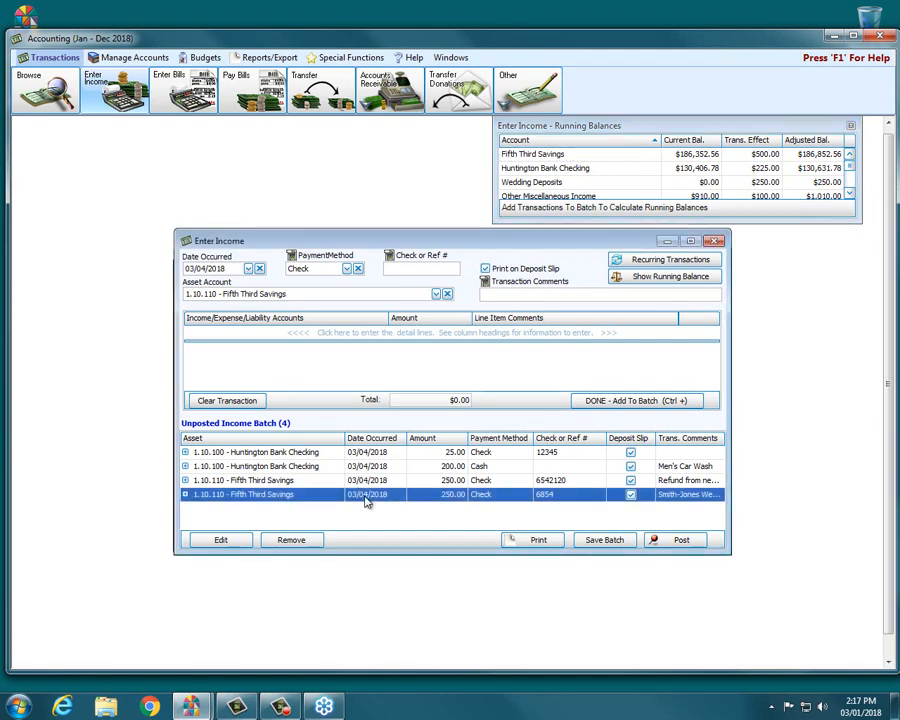
pyautogui.click(222, 540)
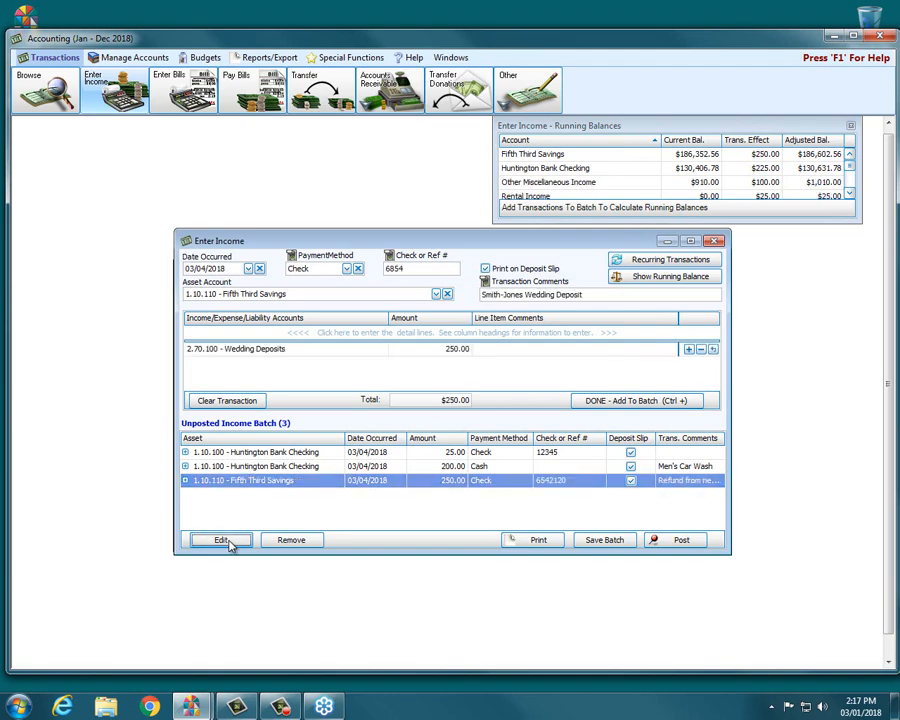
pyautogui.click(436, 295)
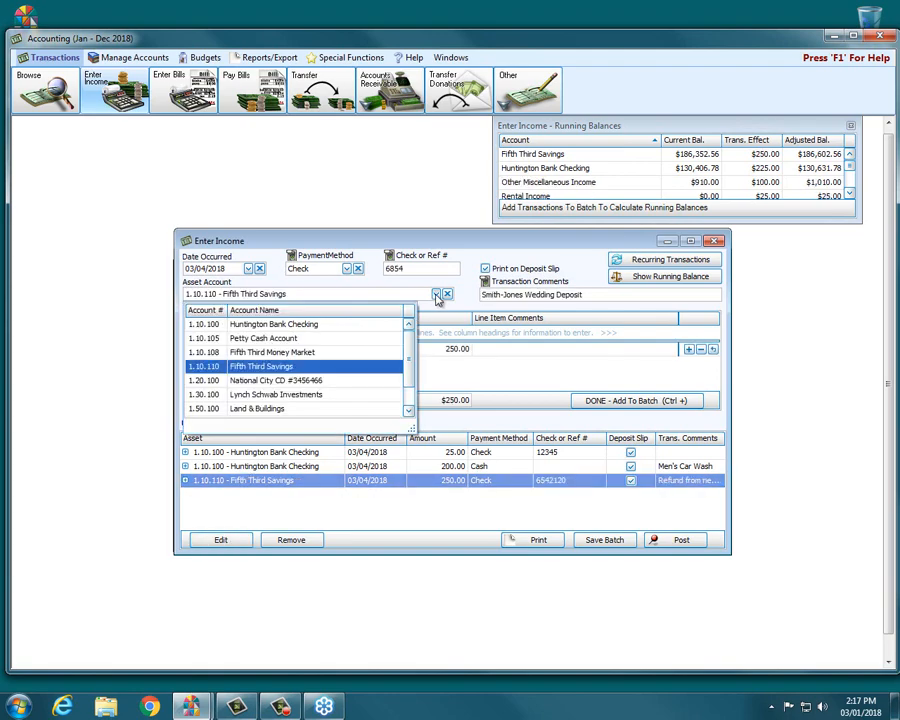
pyautogui.click(320, 298)
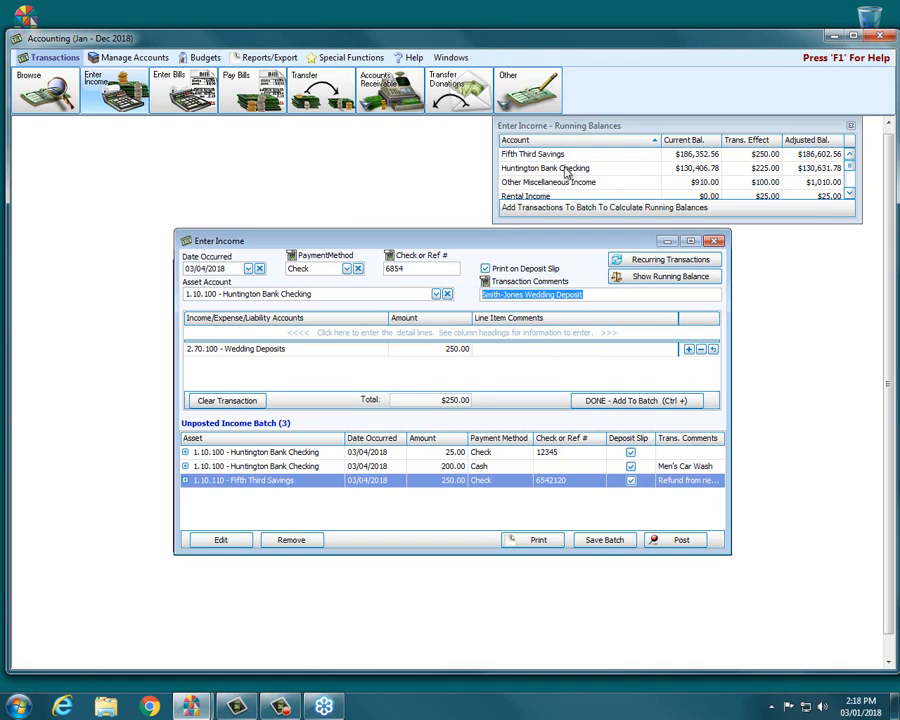
pyautogui.click(597, 404)
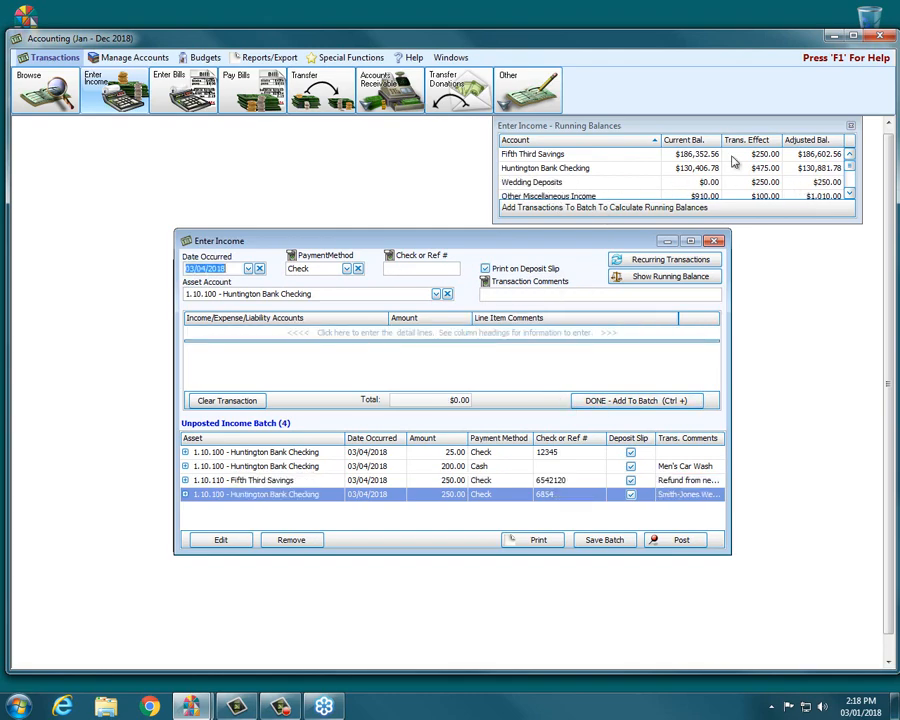
# Post the unposted income batch without printing and close the Enter Income window.
pyautogui.click(848, 159)
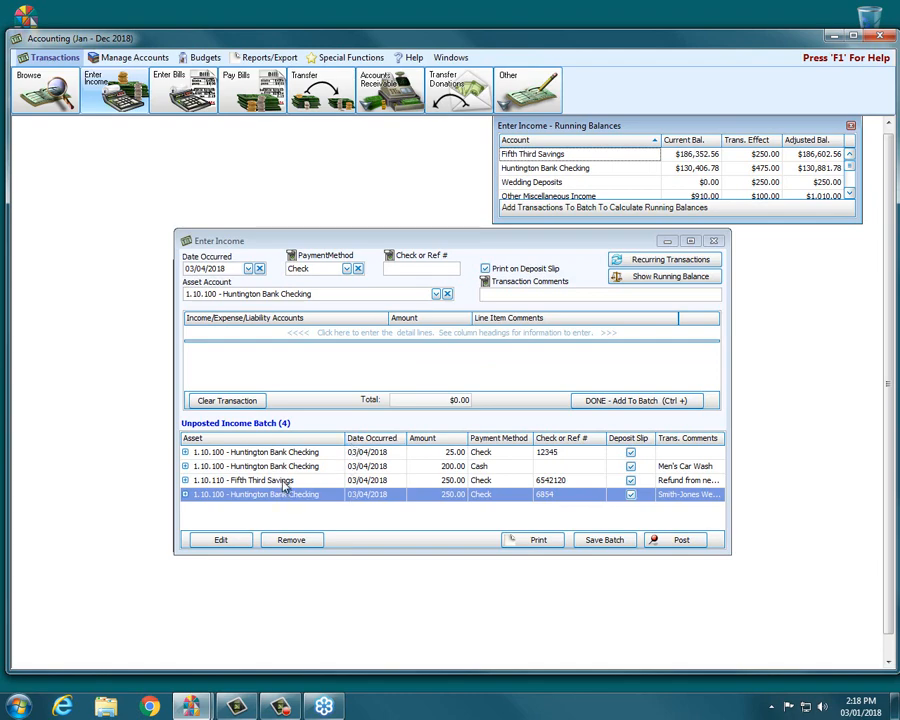
pyautogui.click(660, 541)
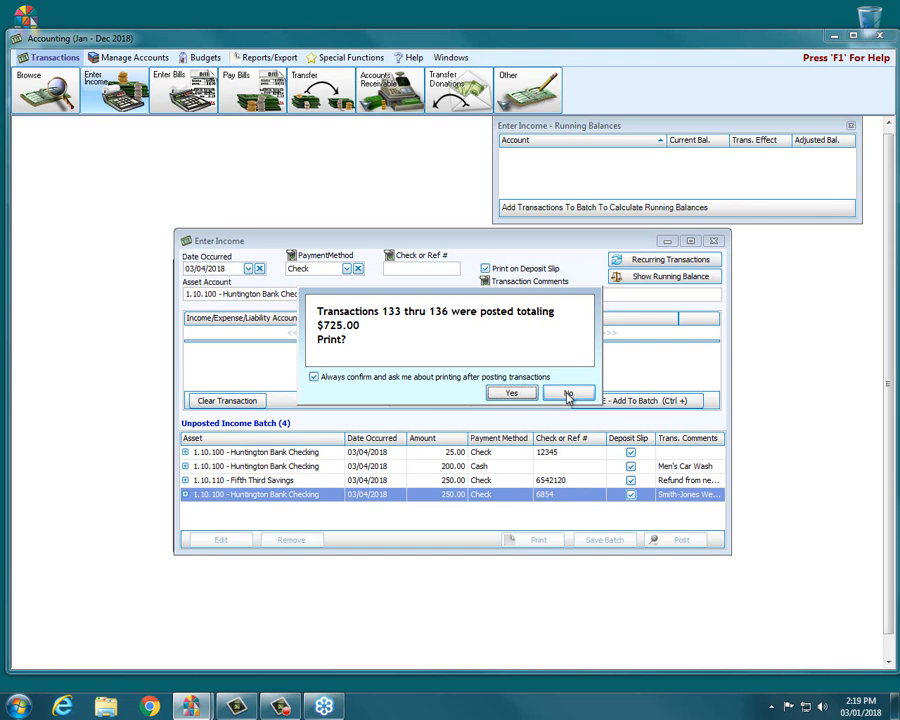
pyautogui.click(568, 394)
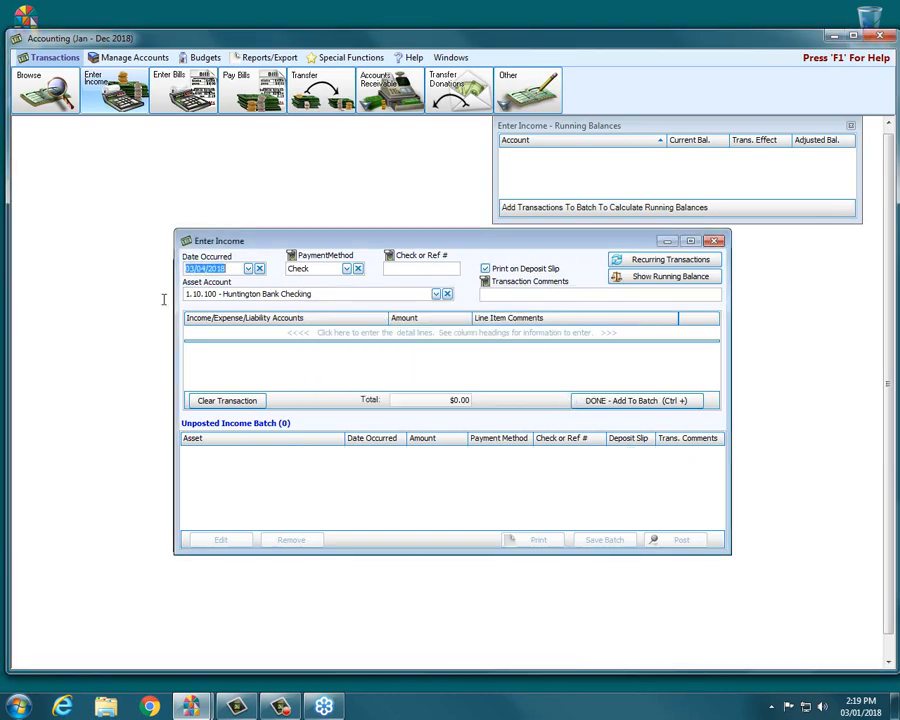
pyautogui.click(714, 241)
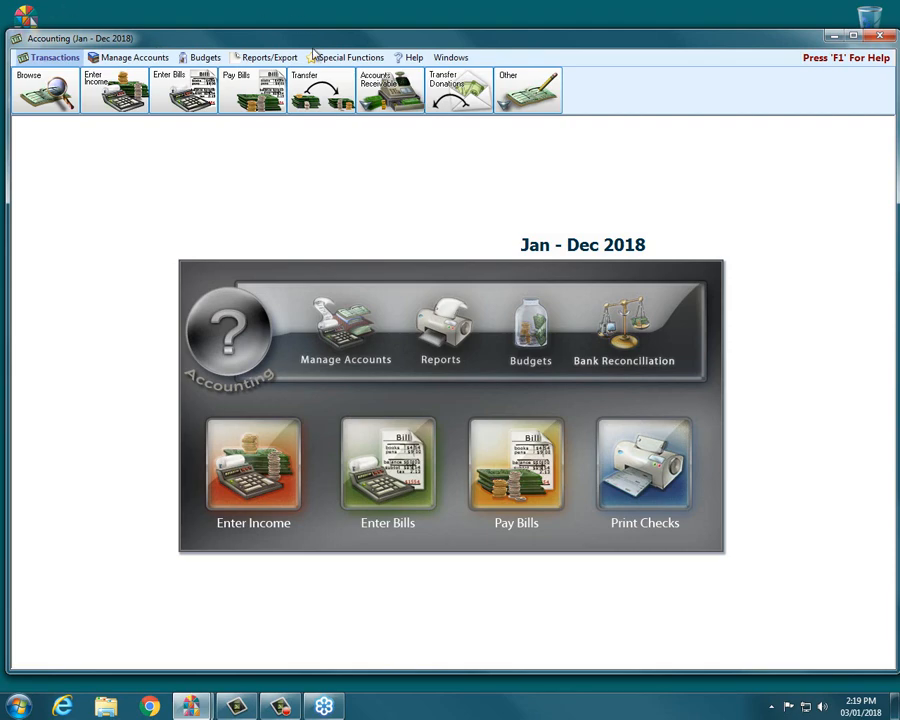
# Open the Deposit Slip report options for date 03/04/2018 and asset account 1.10.100 - Huntington Bank Checking.
pyautogui.click(271, 58)
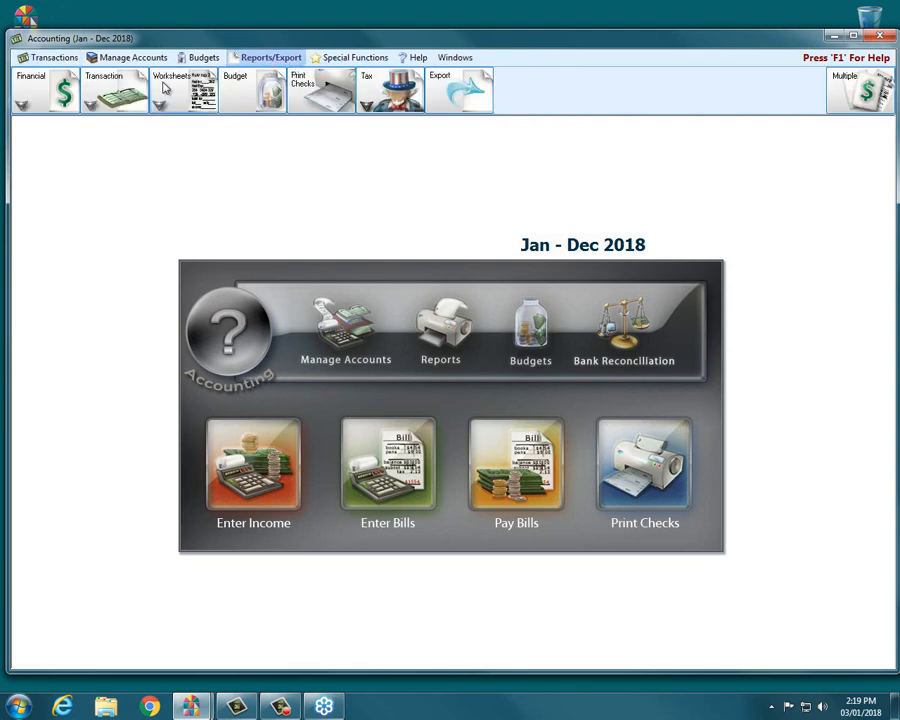
pyautogui.click(127, 89)
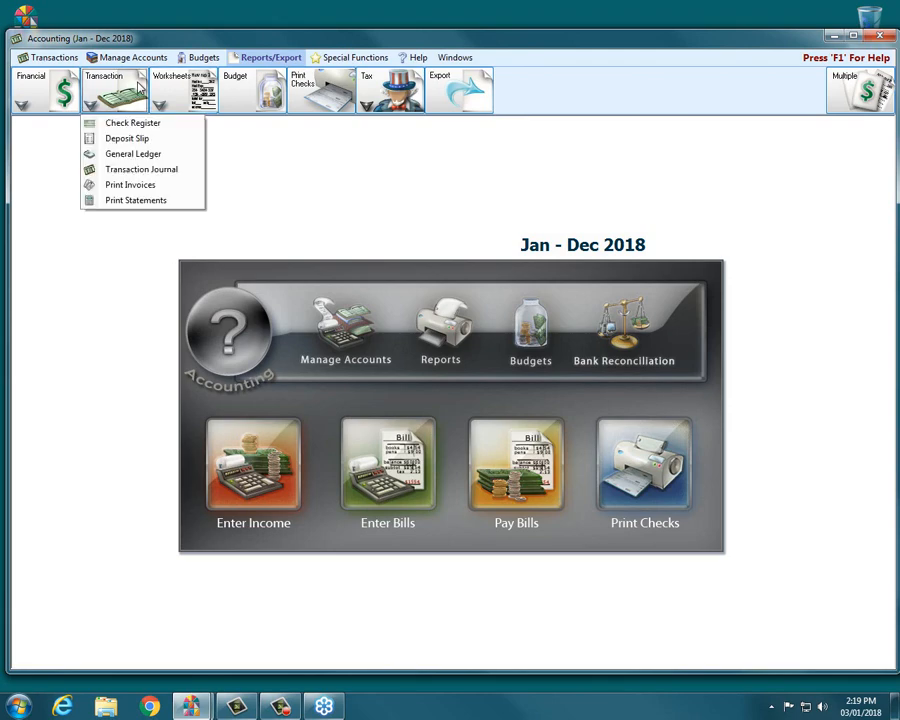
pyautogui.click(130, 137)
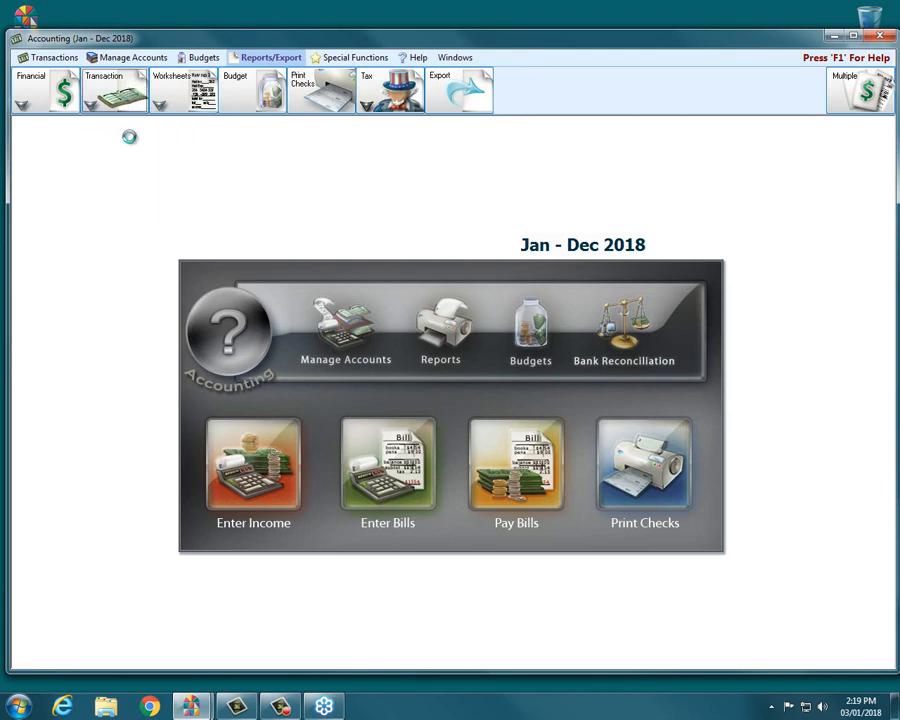
pyautogui.click(274, 307)
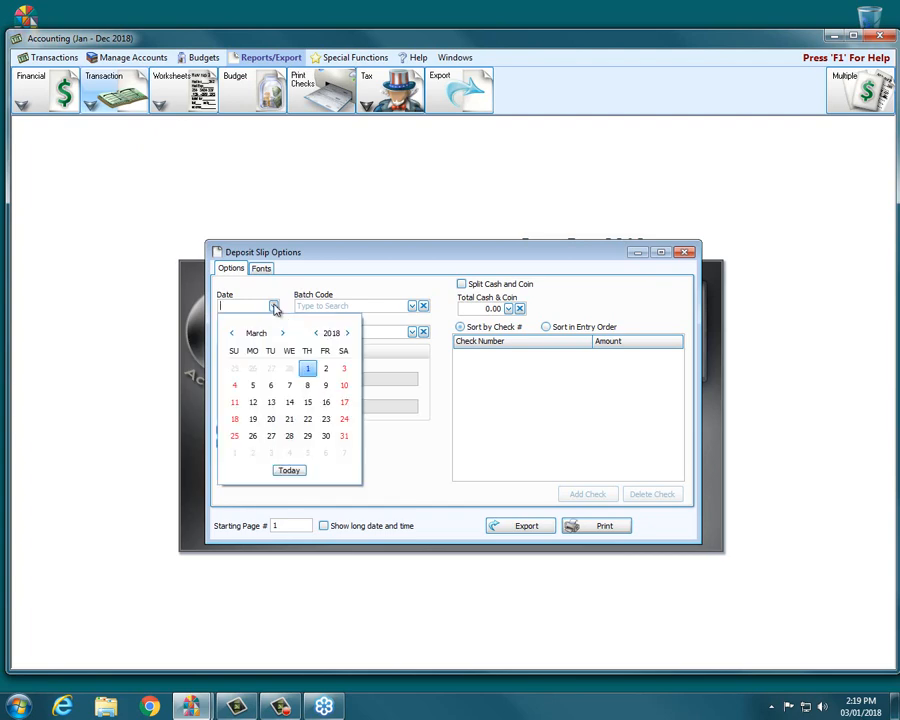
pyautogui.click(236, 386)
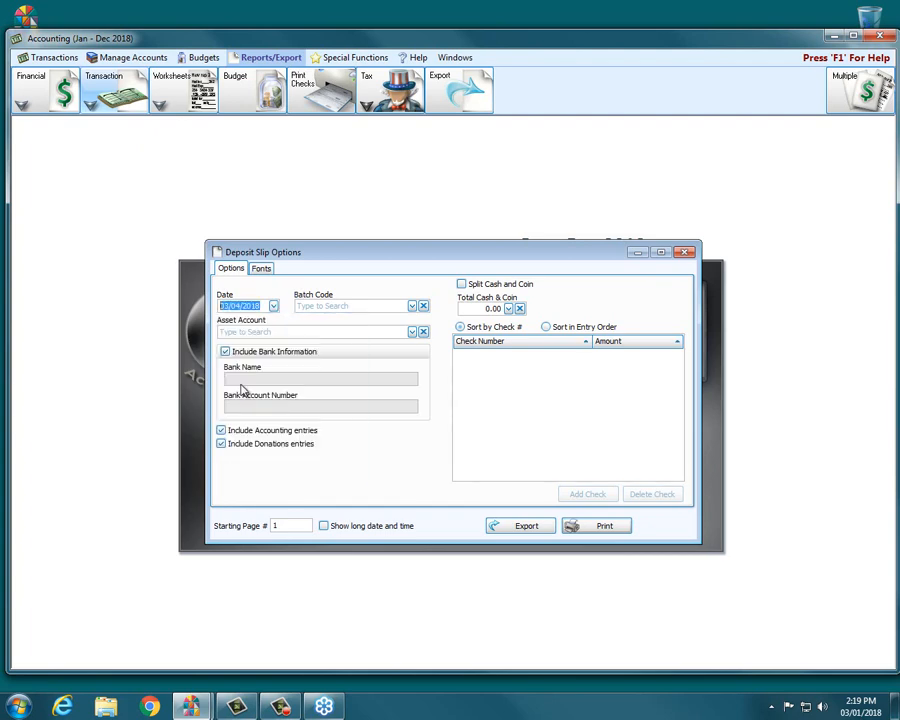
pyautogui.click(411, 332)
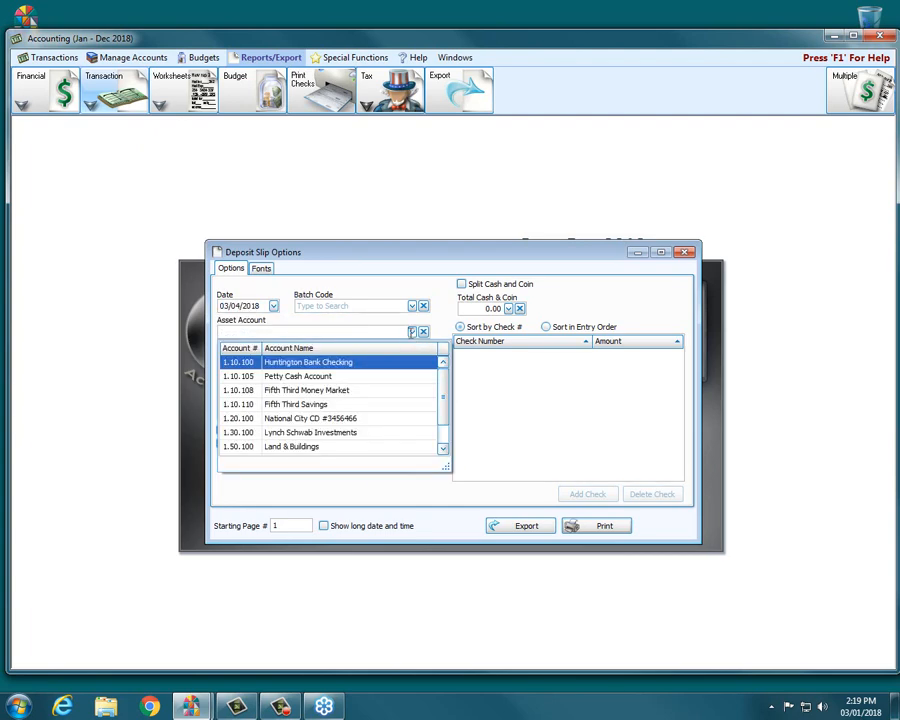
pyautogui.click(329, 365)
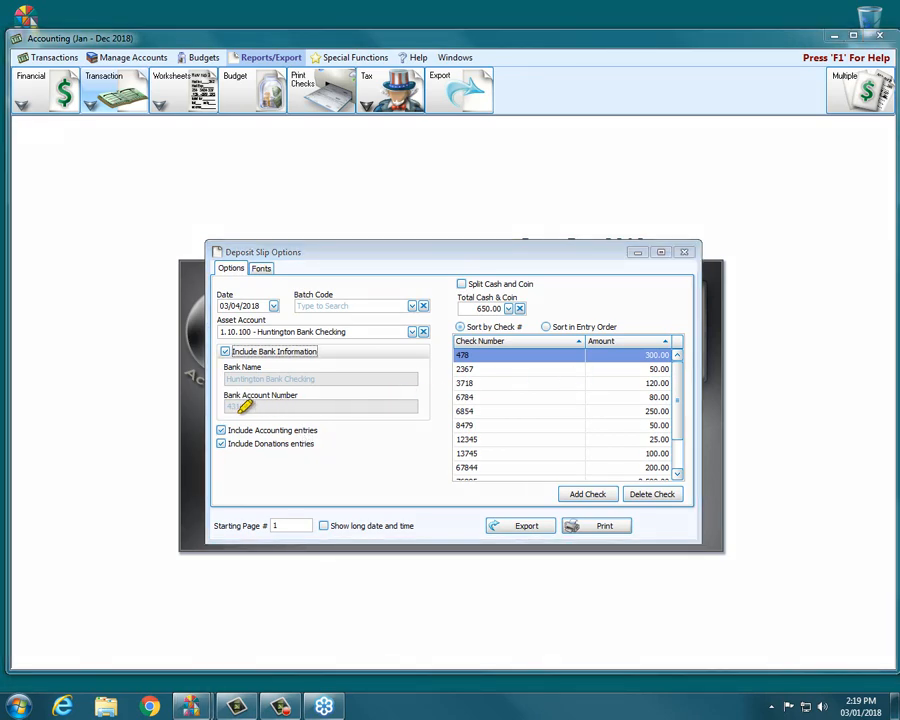
# Preview the deposit slip, then close the preview and the Deposit Slip Options dialog.
pyautogui.moveTo(215, 410)
pyautogui.mouseDown()
pyautogui.moveTo(362, 406)
pyautogui.moveTo(295, 462)
pyautogui.moveTo(203, 462)
pyautogui.moveTo(192, 421)
pyautogui.mouseUp()
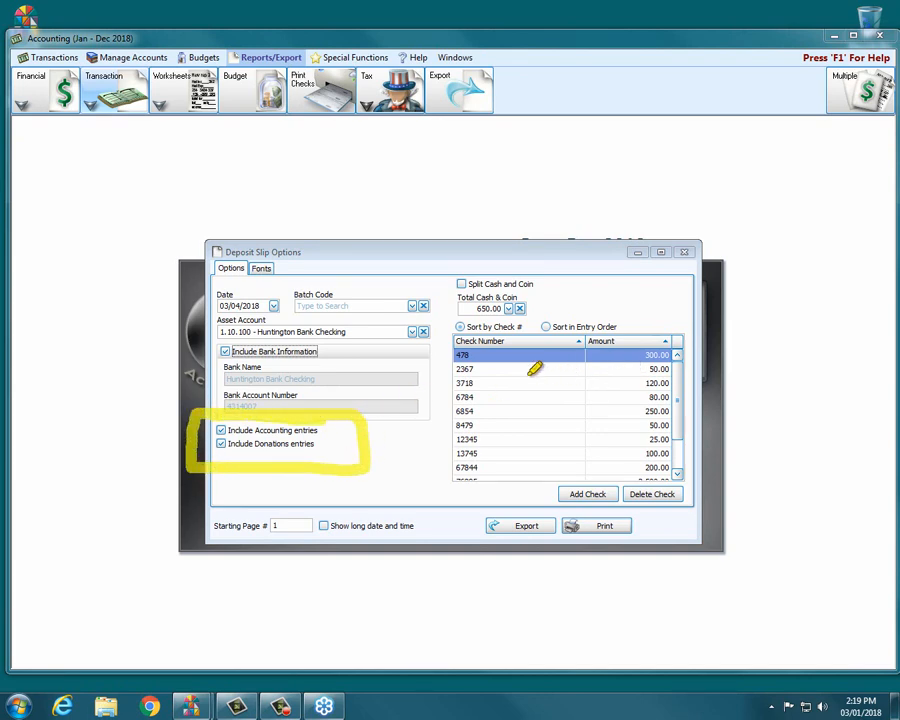
pyautogui.moveTo(505, 366); pyautogui.dragTo(507, 491)
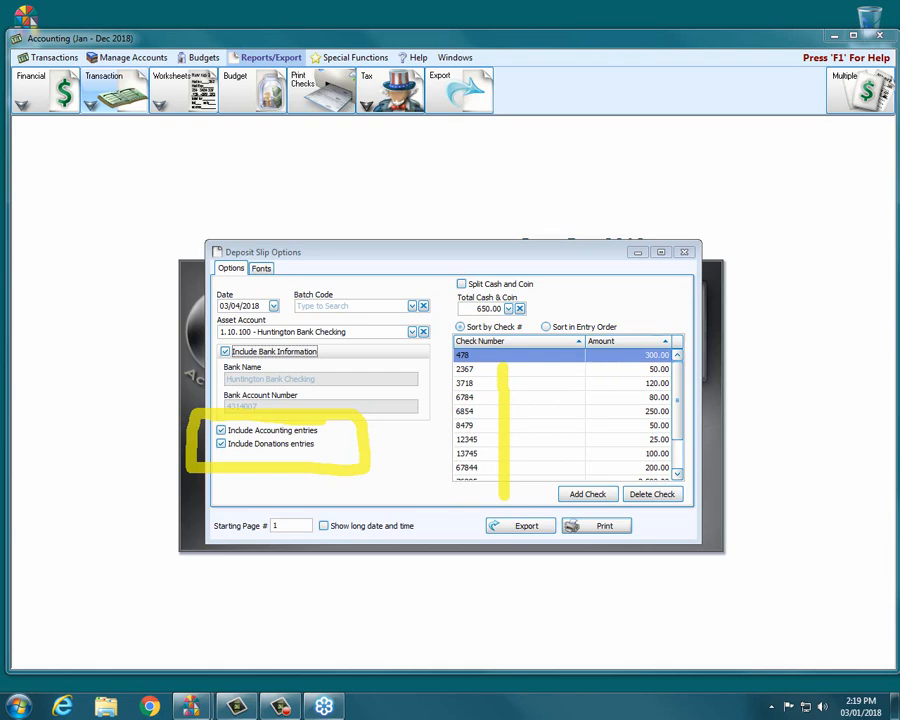
pyautogui.press('Escape')
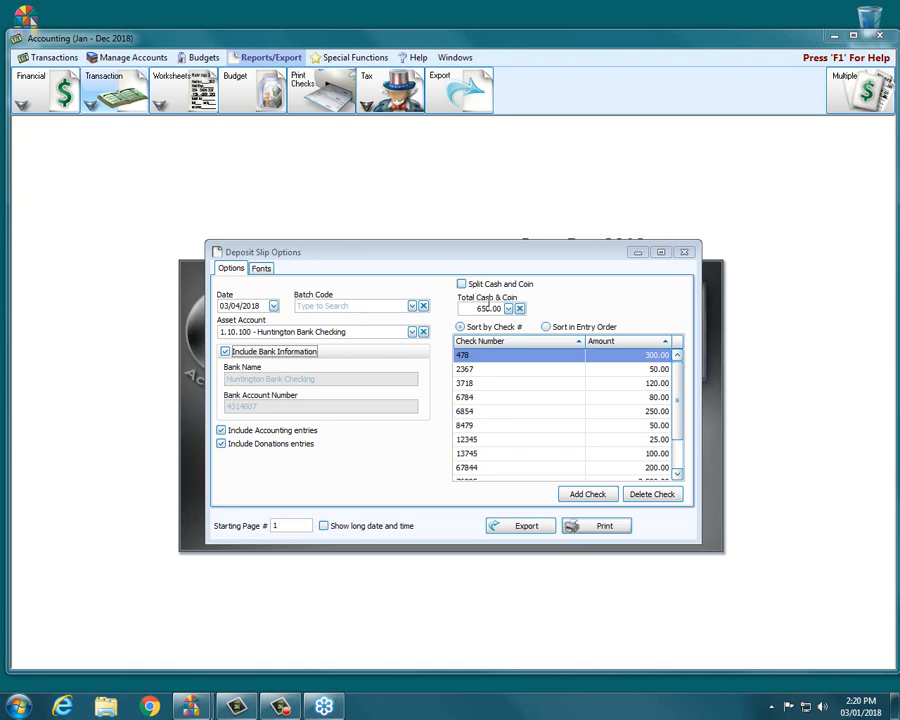
pyautogui.click(572, 529)
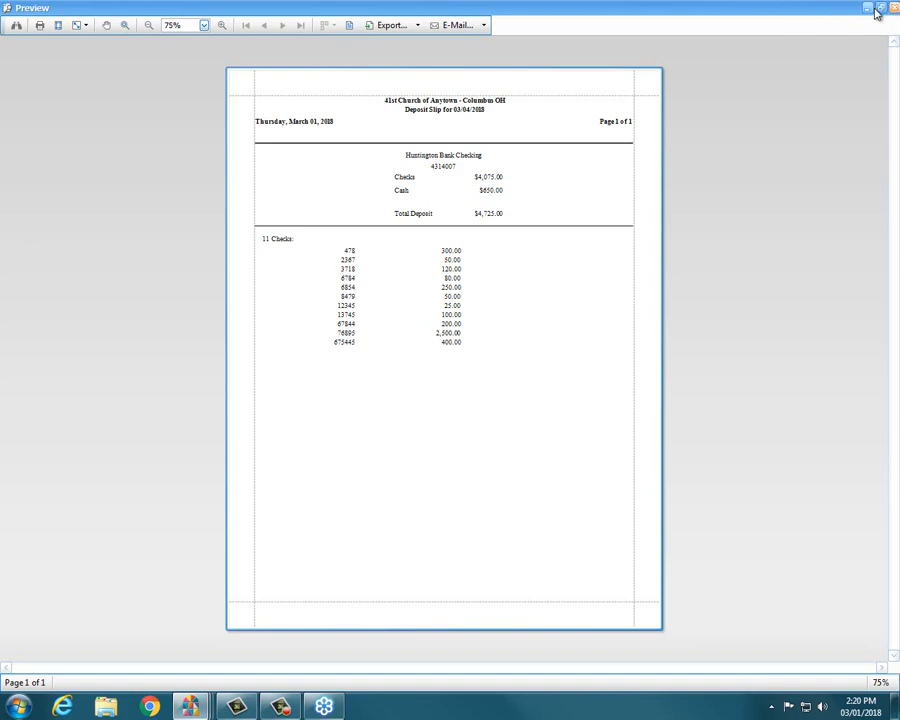
pyautogui.click(895, 8)
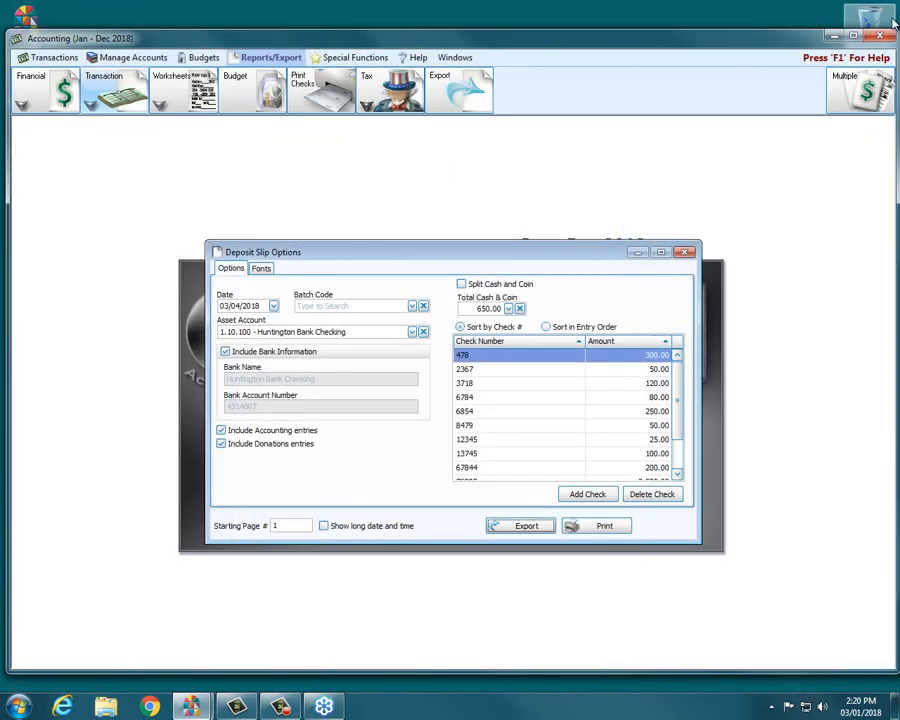
pyautogui.click(686, 253)
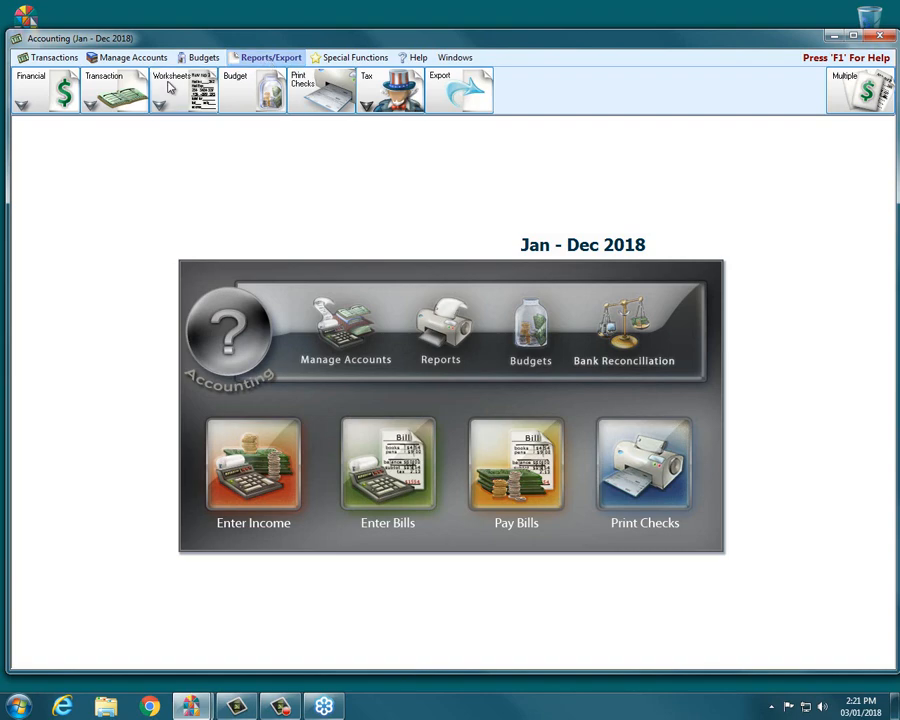
# Open the Transaction Journal report limited to INCM (Income) transaction types only and preview it.
pyautogui.click(90, 104)
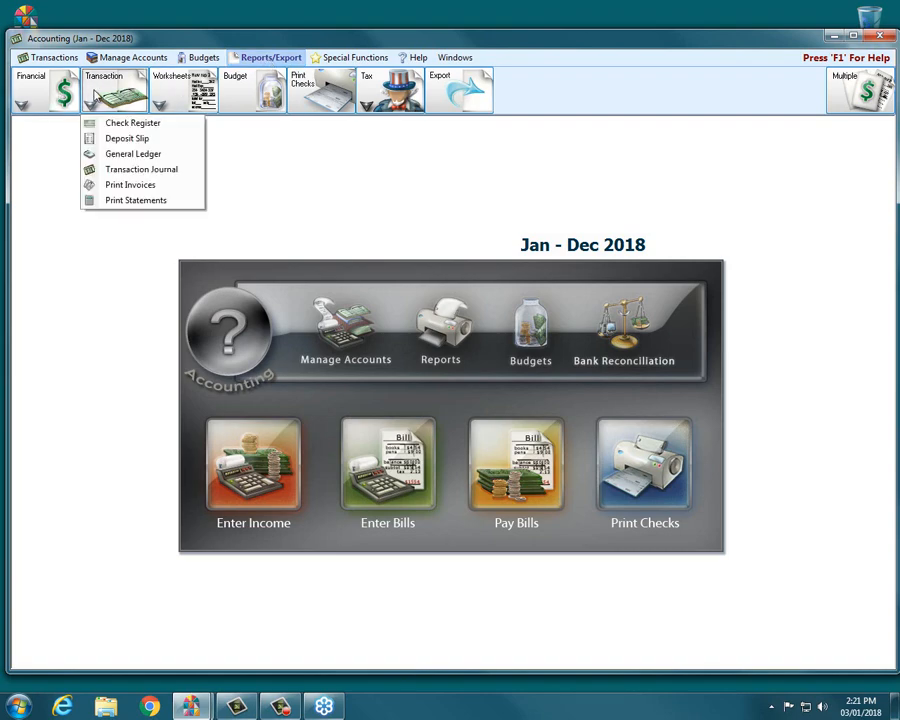
pyautogui.click(130, 170)
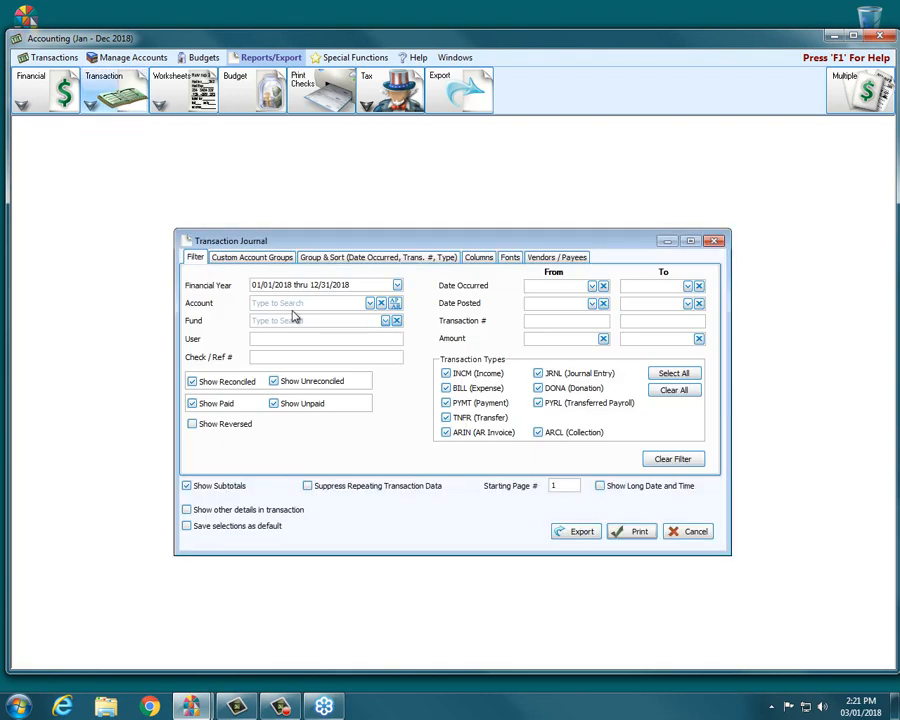
pyautogui.click(674, 391)
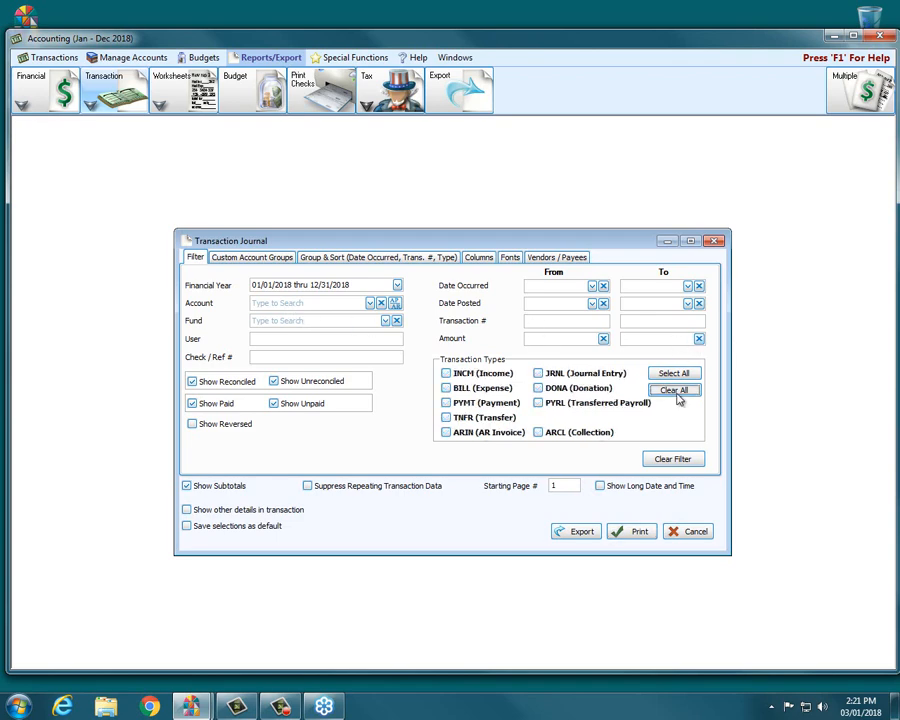
pyautogui.click(446, 373)
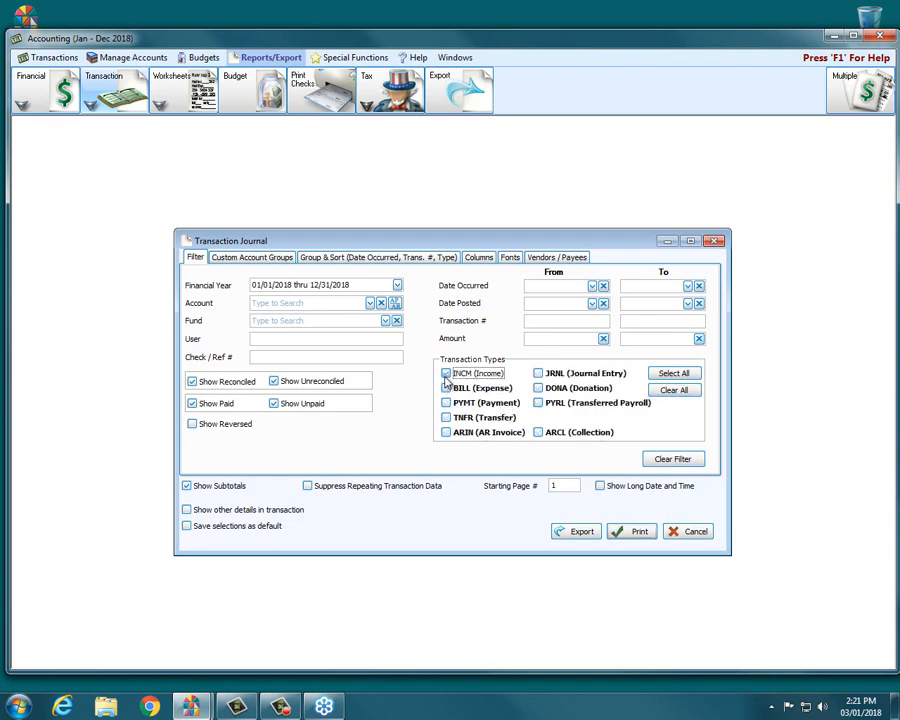
pyautogui.click(632, 532)
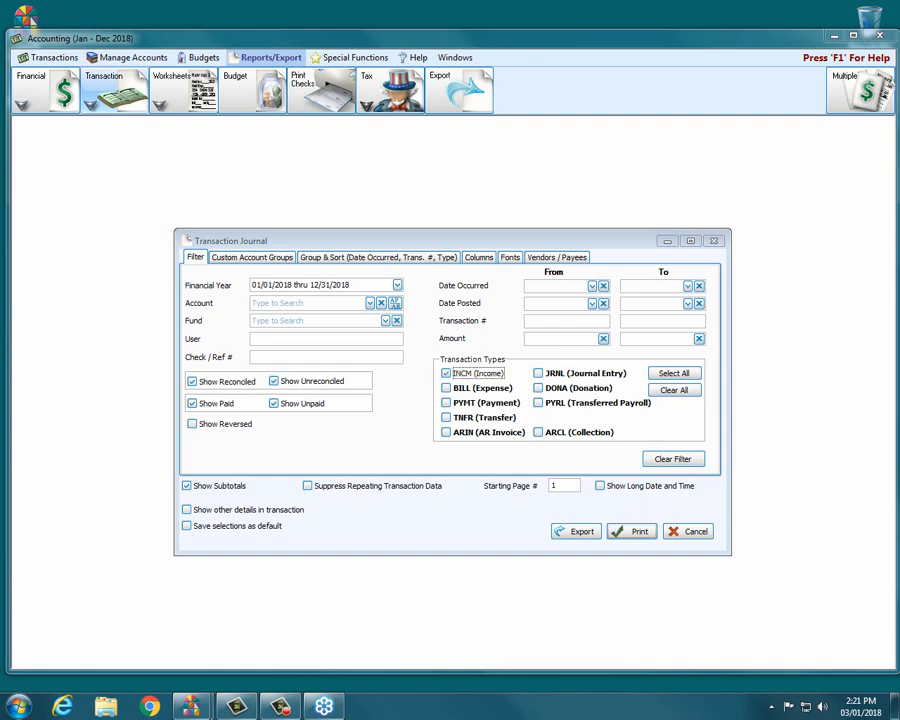
pyautogui.click(628, 533)
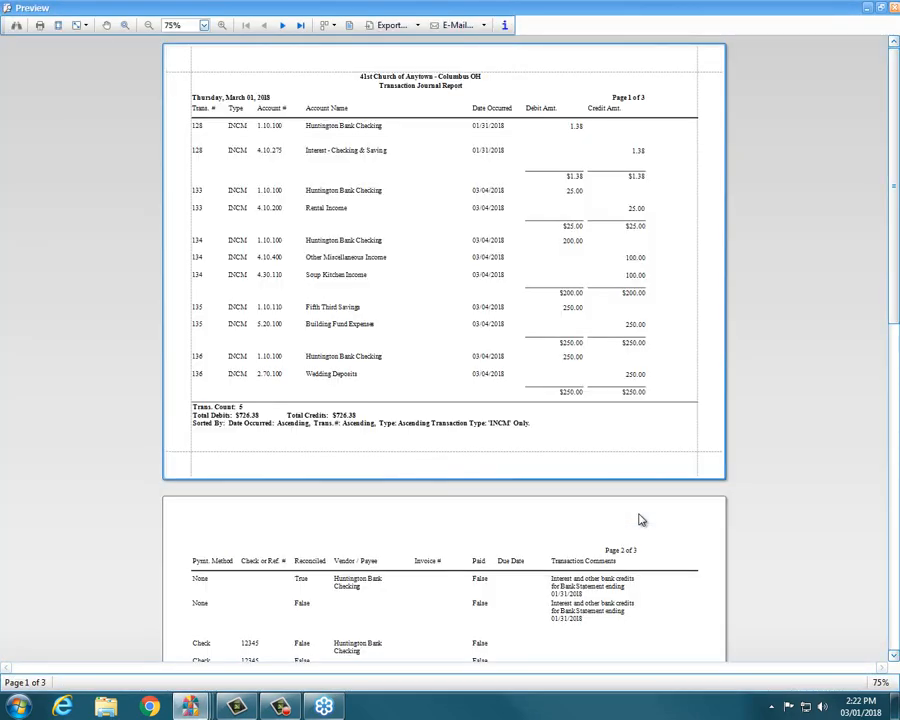
# Page through the transaction journal preview, then close the preview and the Transaction Journal dialog.
pyautogui.click(298, 27)
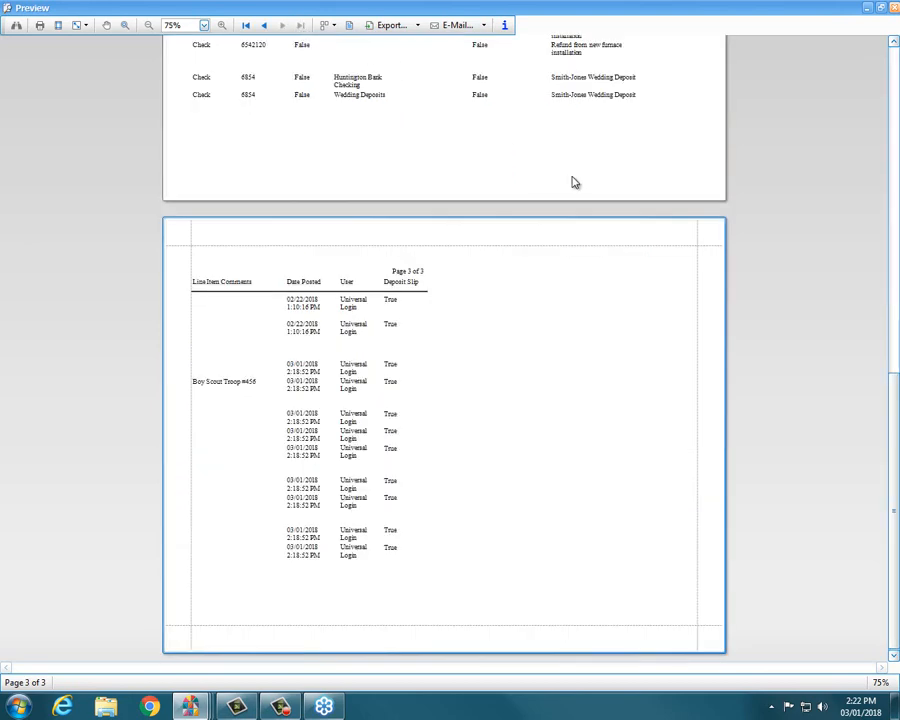
pyautogui.moveTo(896, 409); pyautogui.dragTo(896, 169)
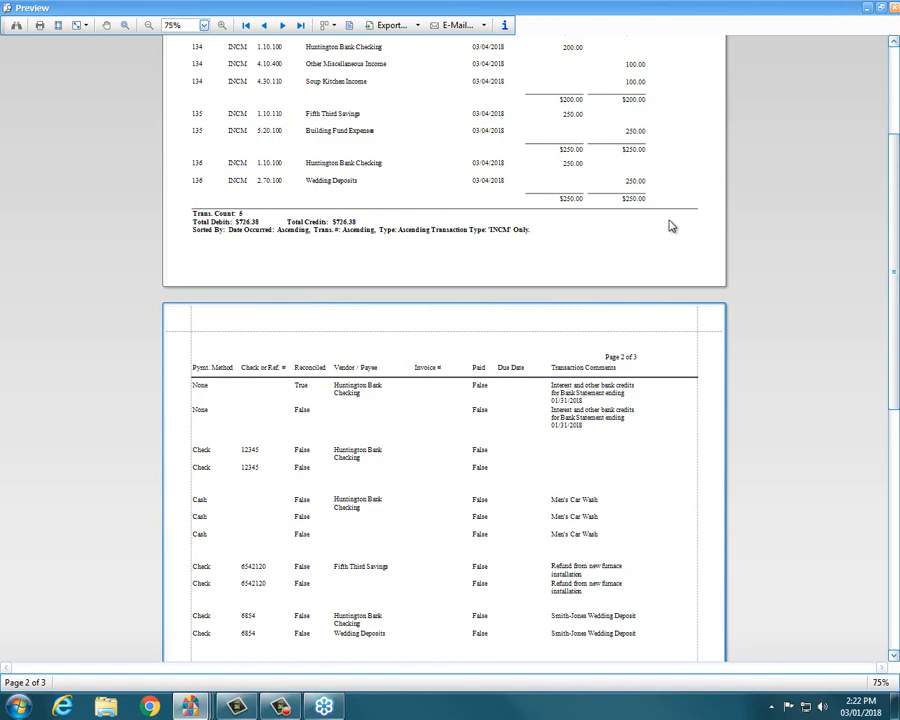
pyautogui.click(893, 7)
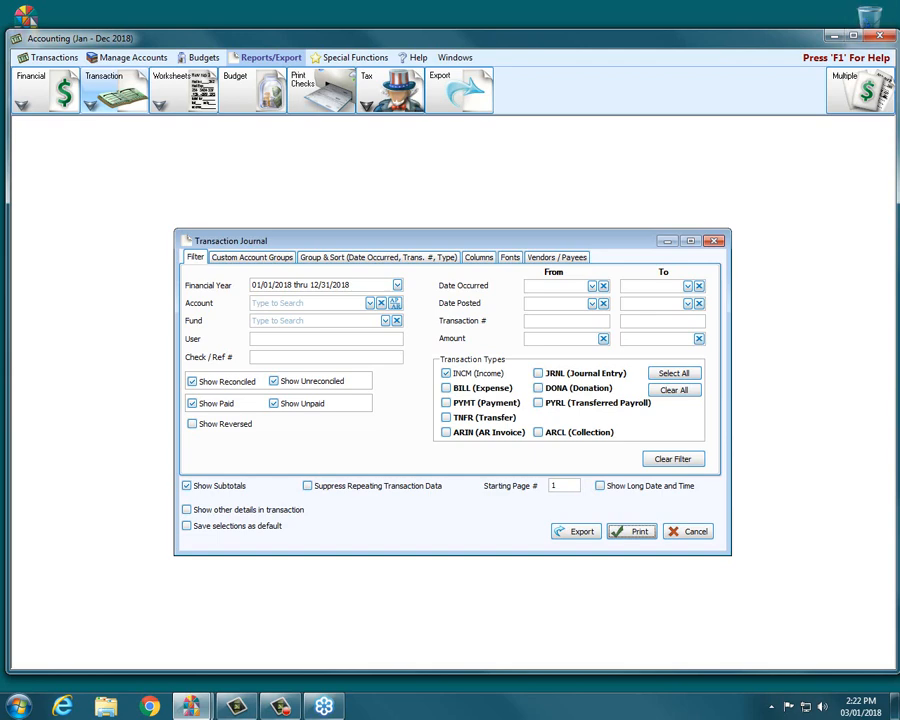
pyautogui.click(713, 241)
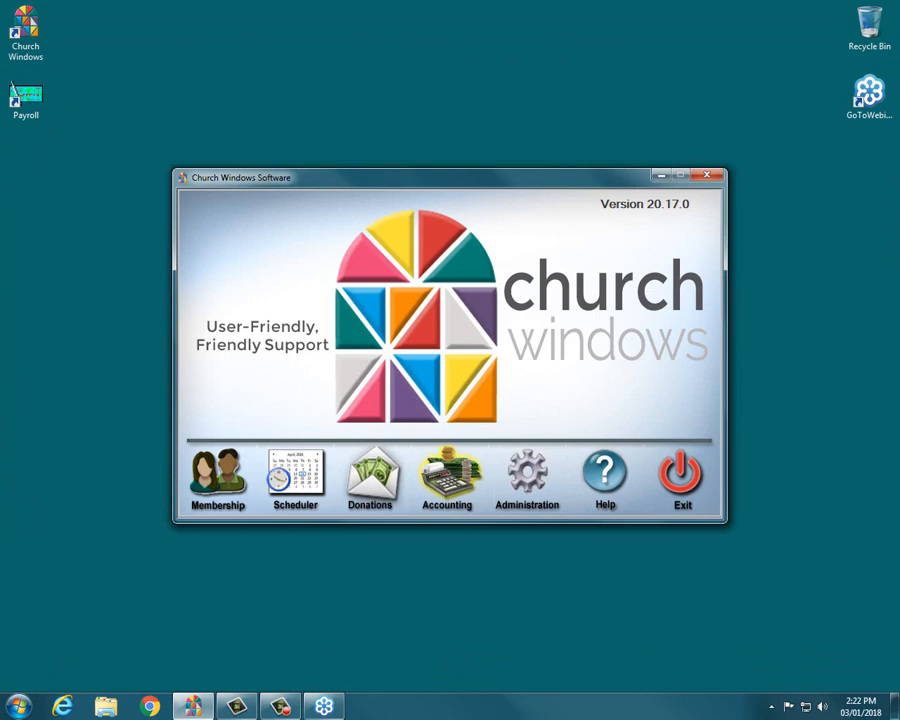
# Reopen Accounting's Enter Income window to view the empty unposted batch, then close it and Accounting.
pyautogui.click(452, 482)
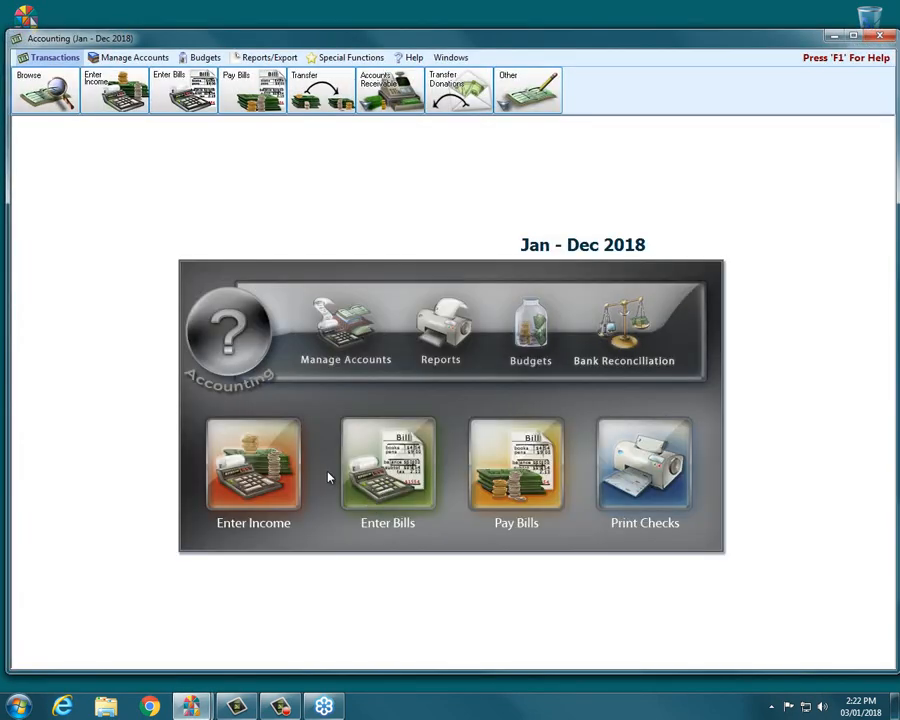
pyautogui.click(268, 471)
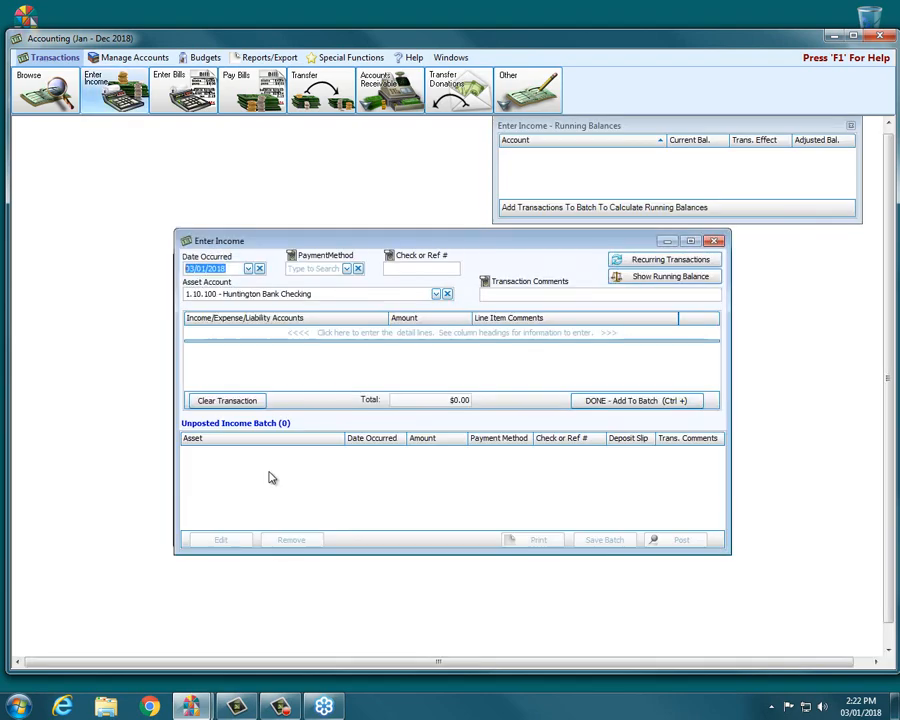
pyautogui.click(850, 125)
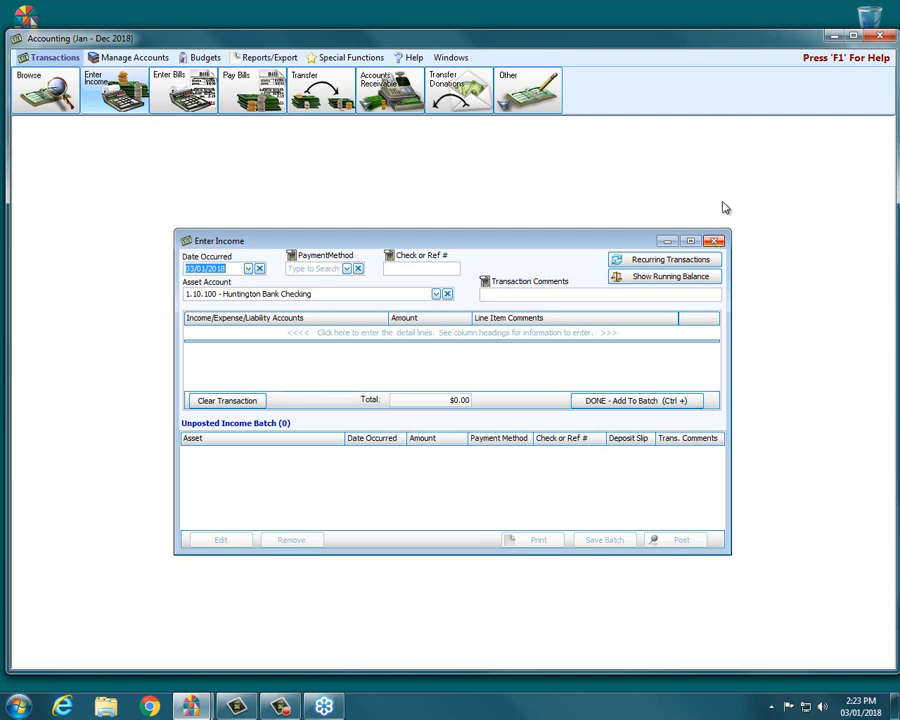
pyautogui.click(716, 243)
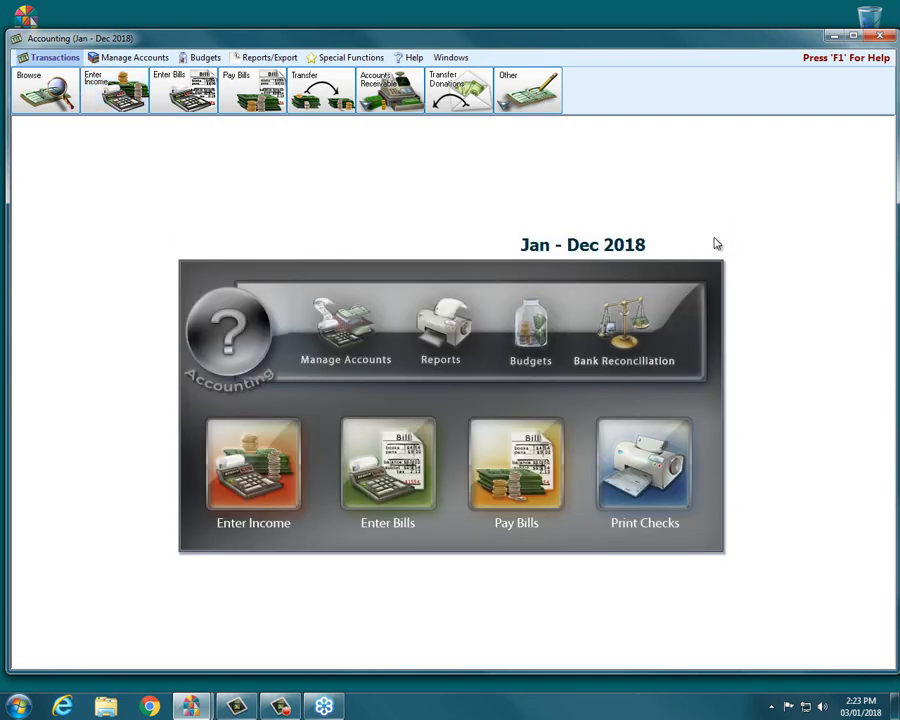
pyautogui.click(879, 38)
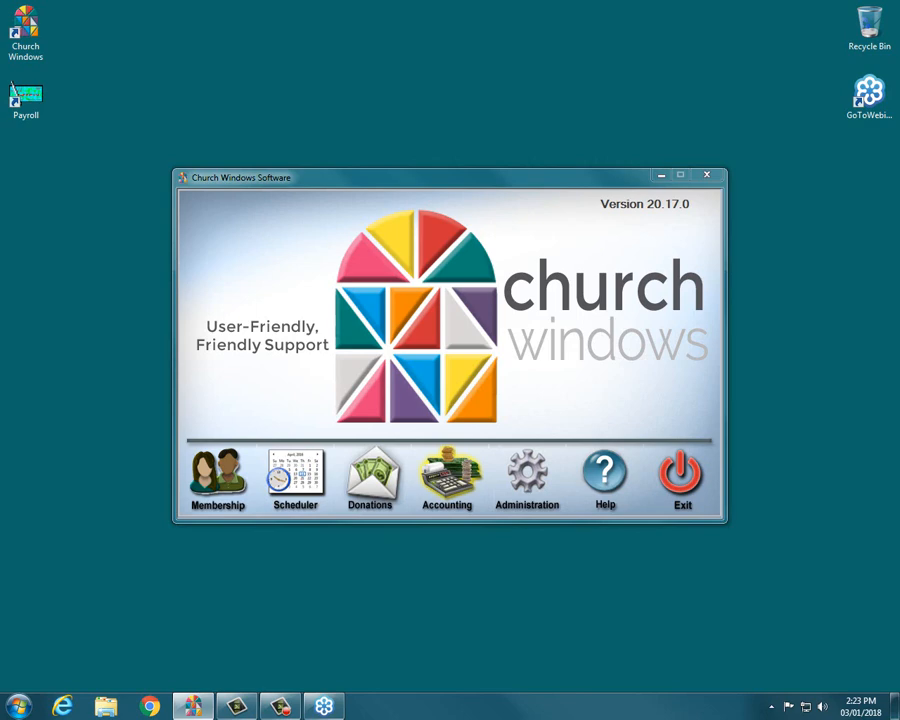
pyautogui.click(847, 279)
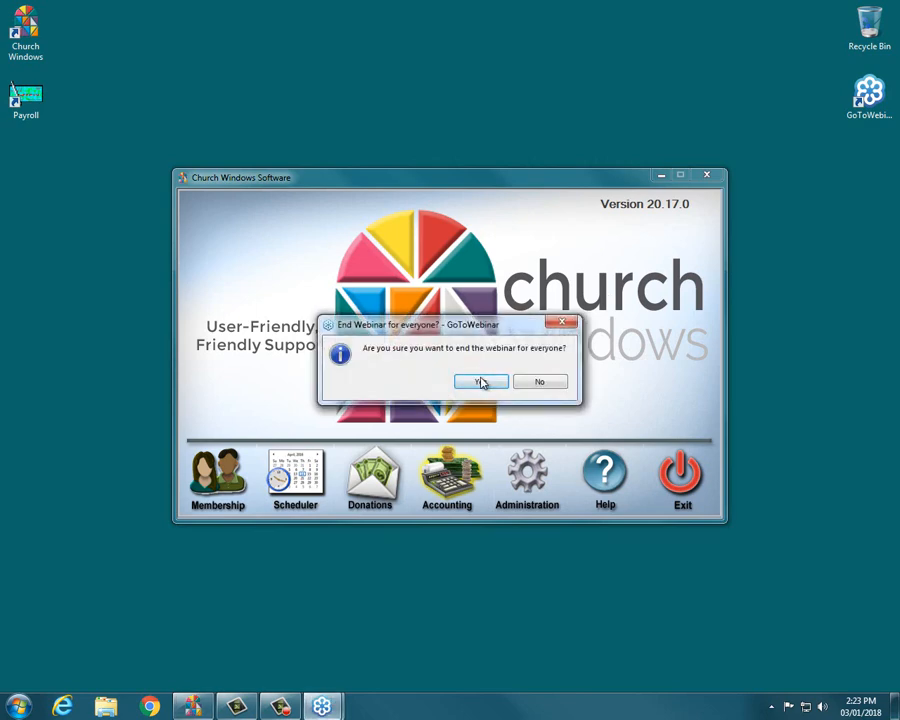
pyautogui.click(481, 382)
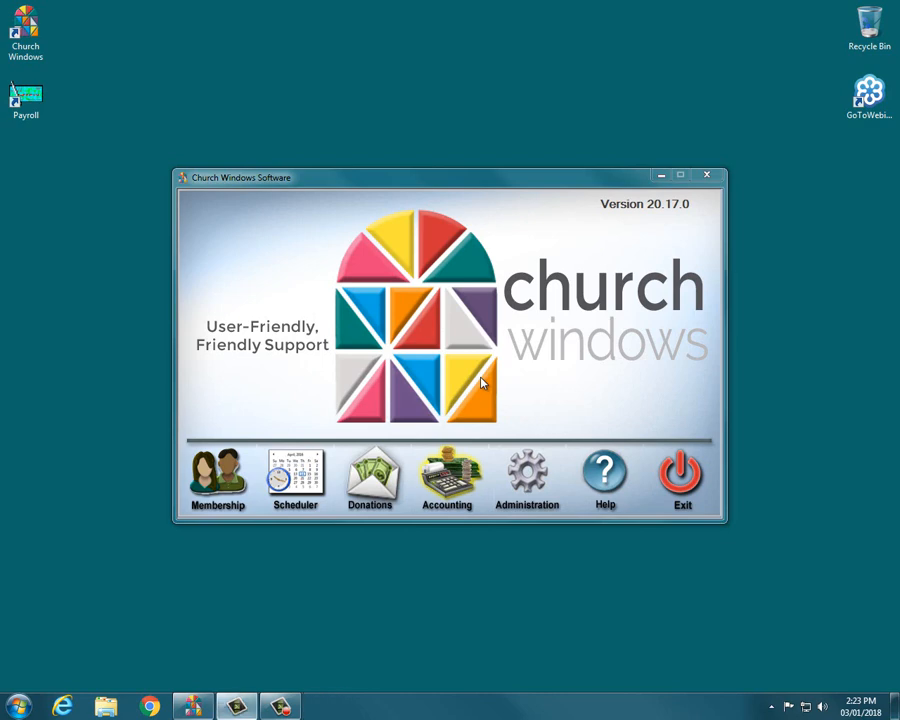